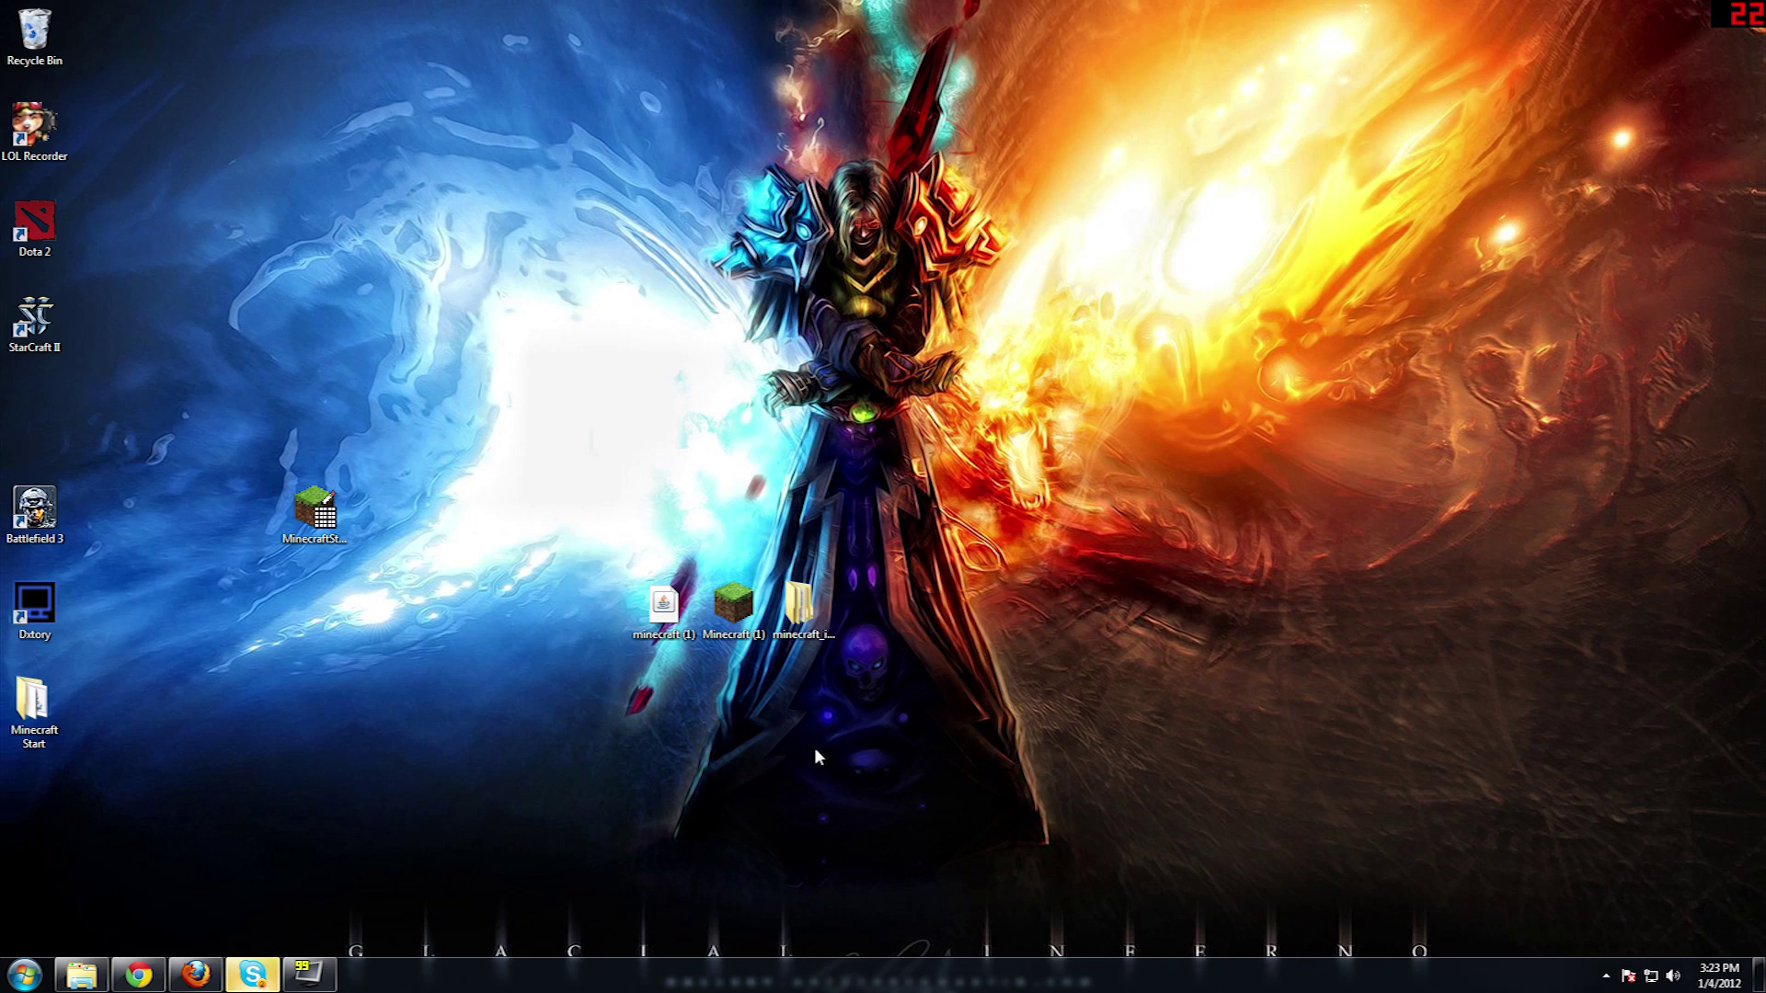
# Step: In Chrome, view the Java downloads for all operating systems and the Minecraft download page, and minimize the browser
pyautogui.click(137, 973)
pyautogui.hotkey('ctrl', 'Tab')
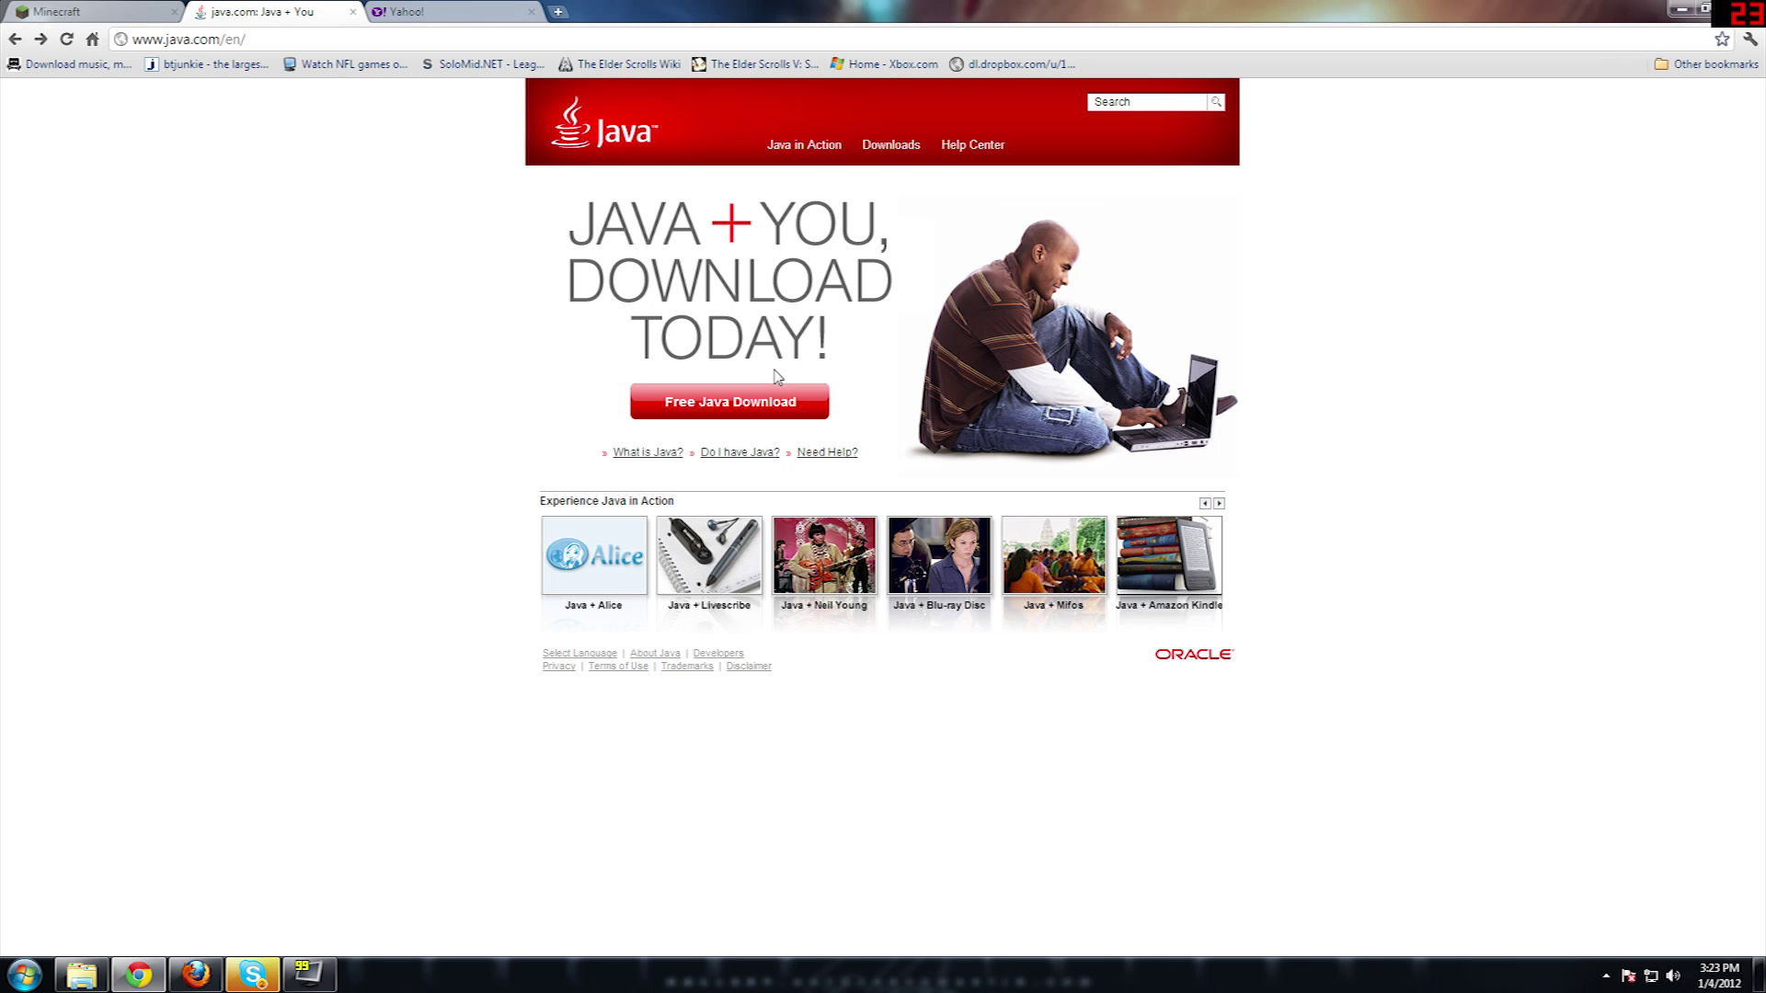
pyautogui.click(742, 402)
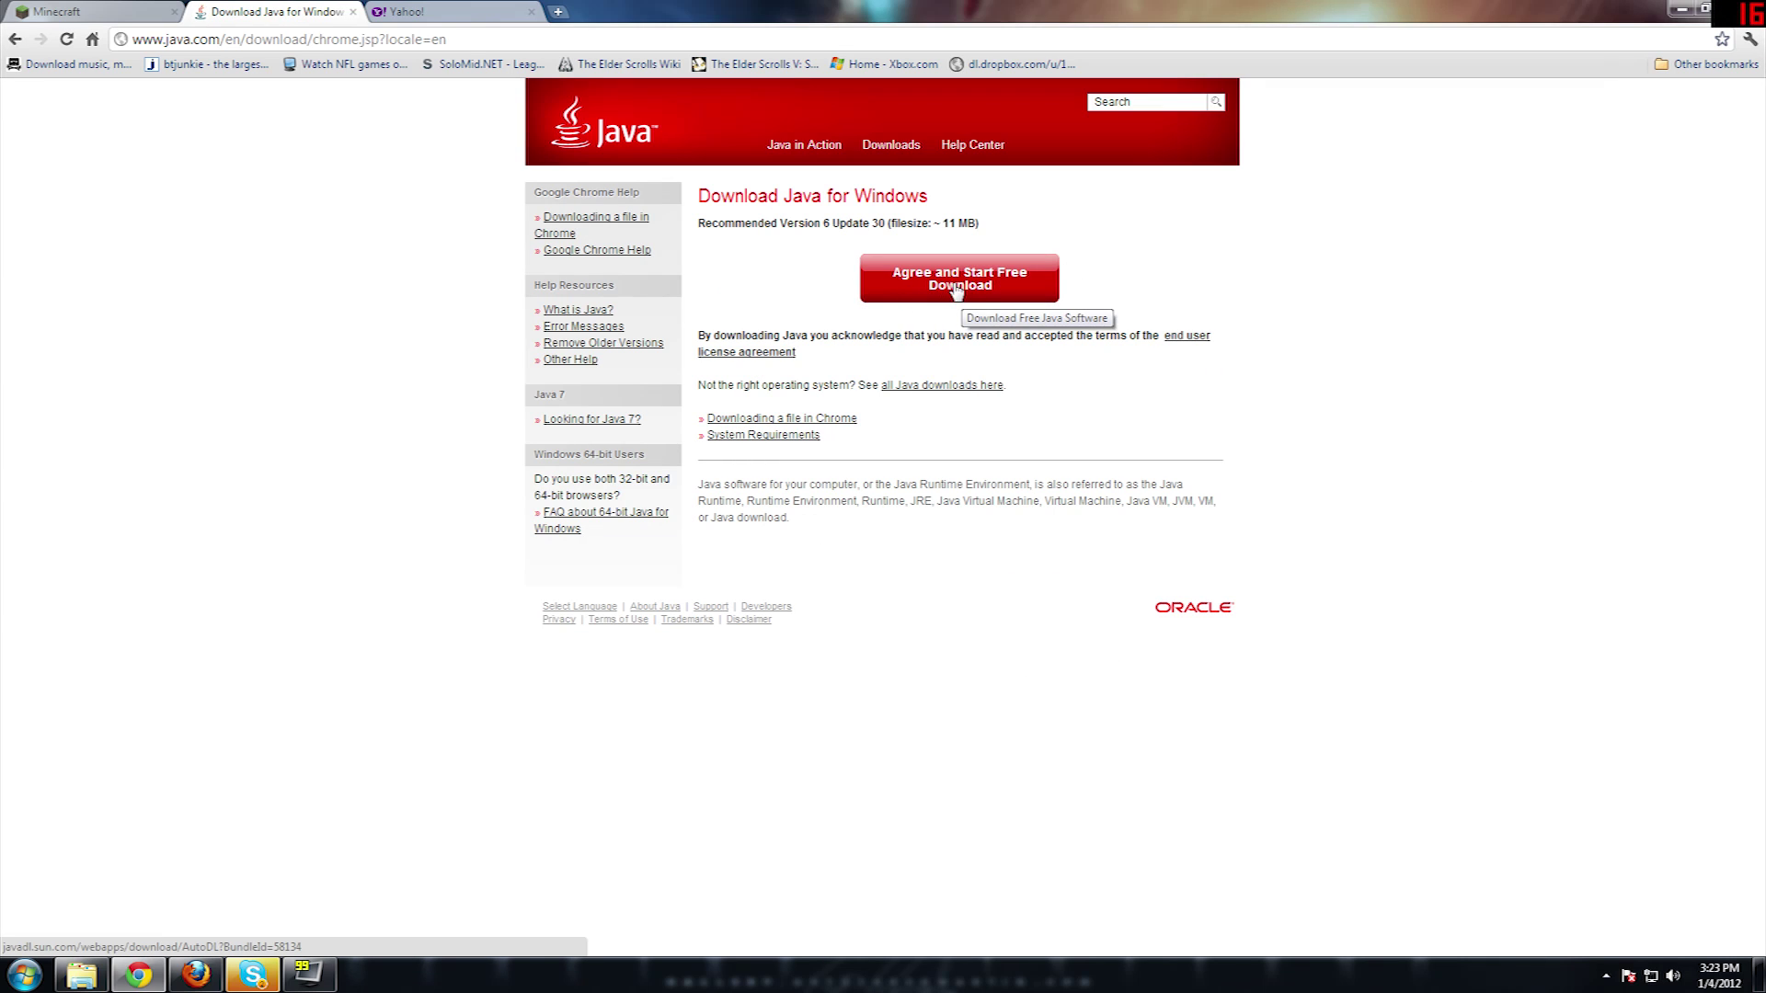
pyautogui.click(900, 392)
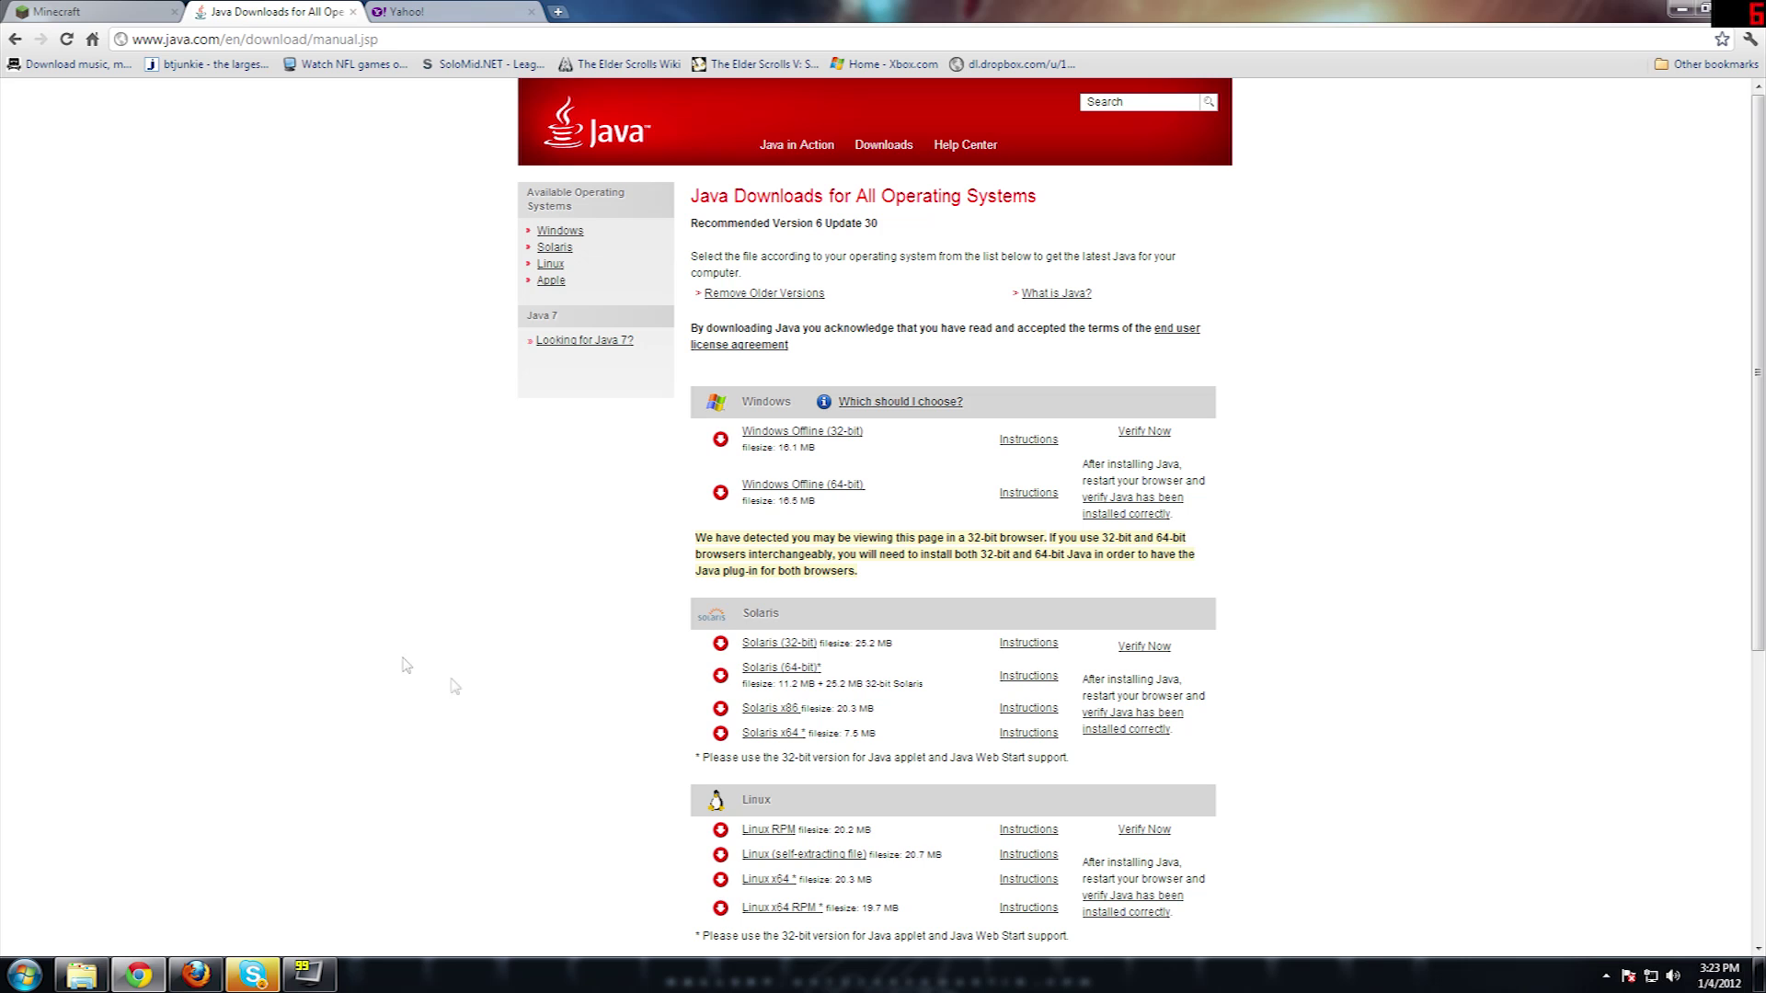
pyautogui.click(74, 10)
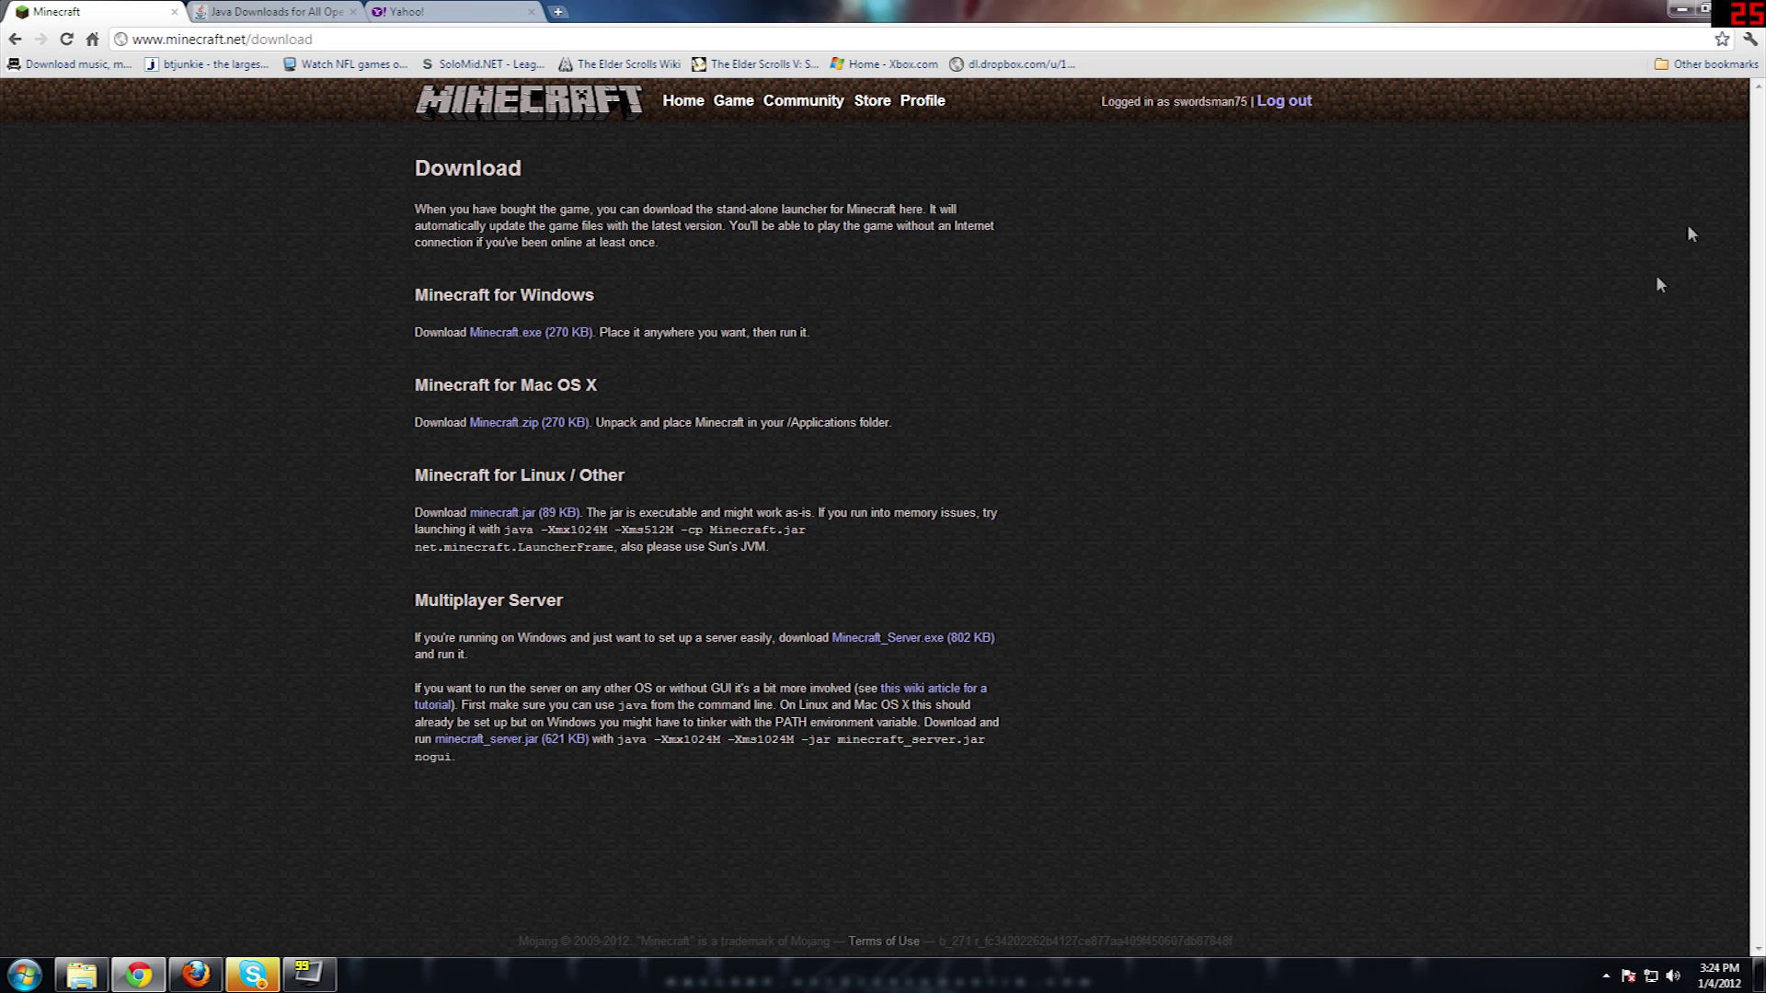
pyautogui.click(1675, 11)
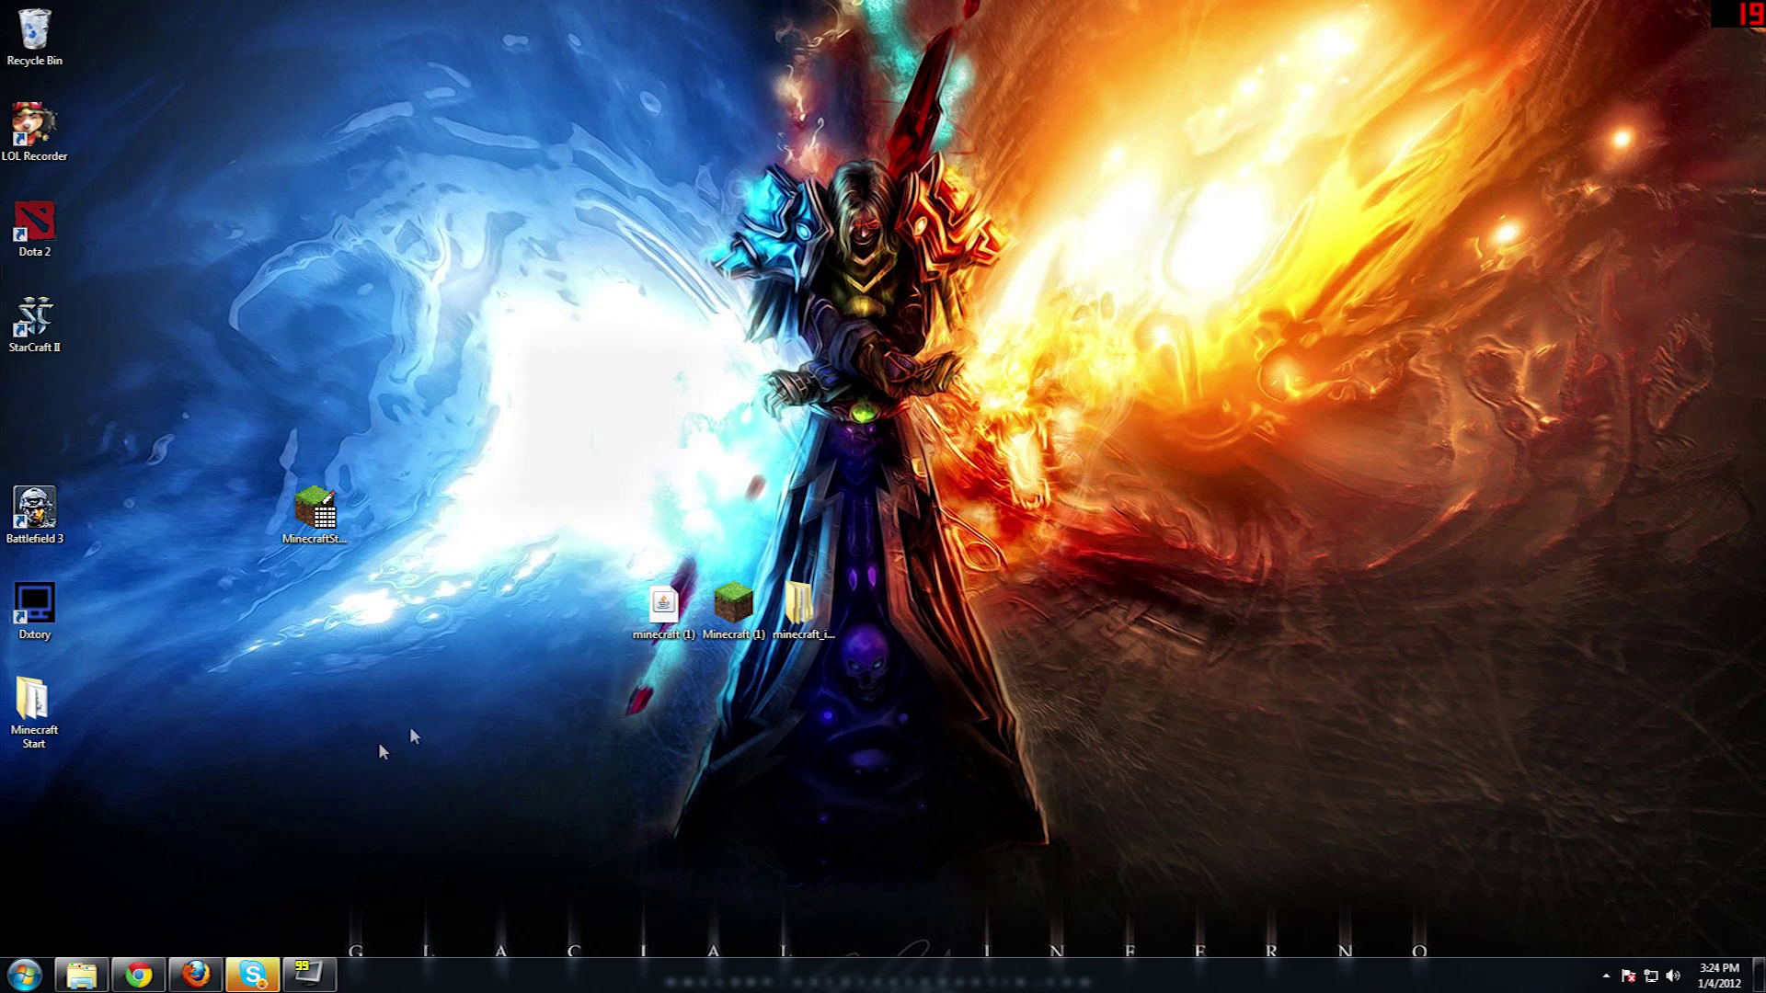
# Step: Launch Minecraft from the desktop executable, and log in with the remembered account in a maximized window
pyautogui.doubleClick(734, 606)
pyautogui.click(927, 502)
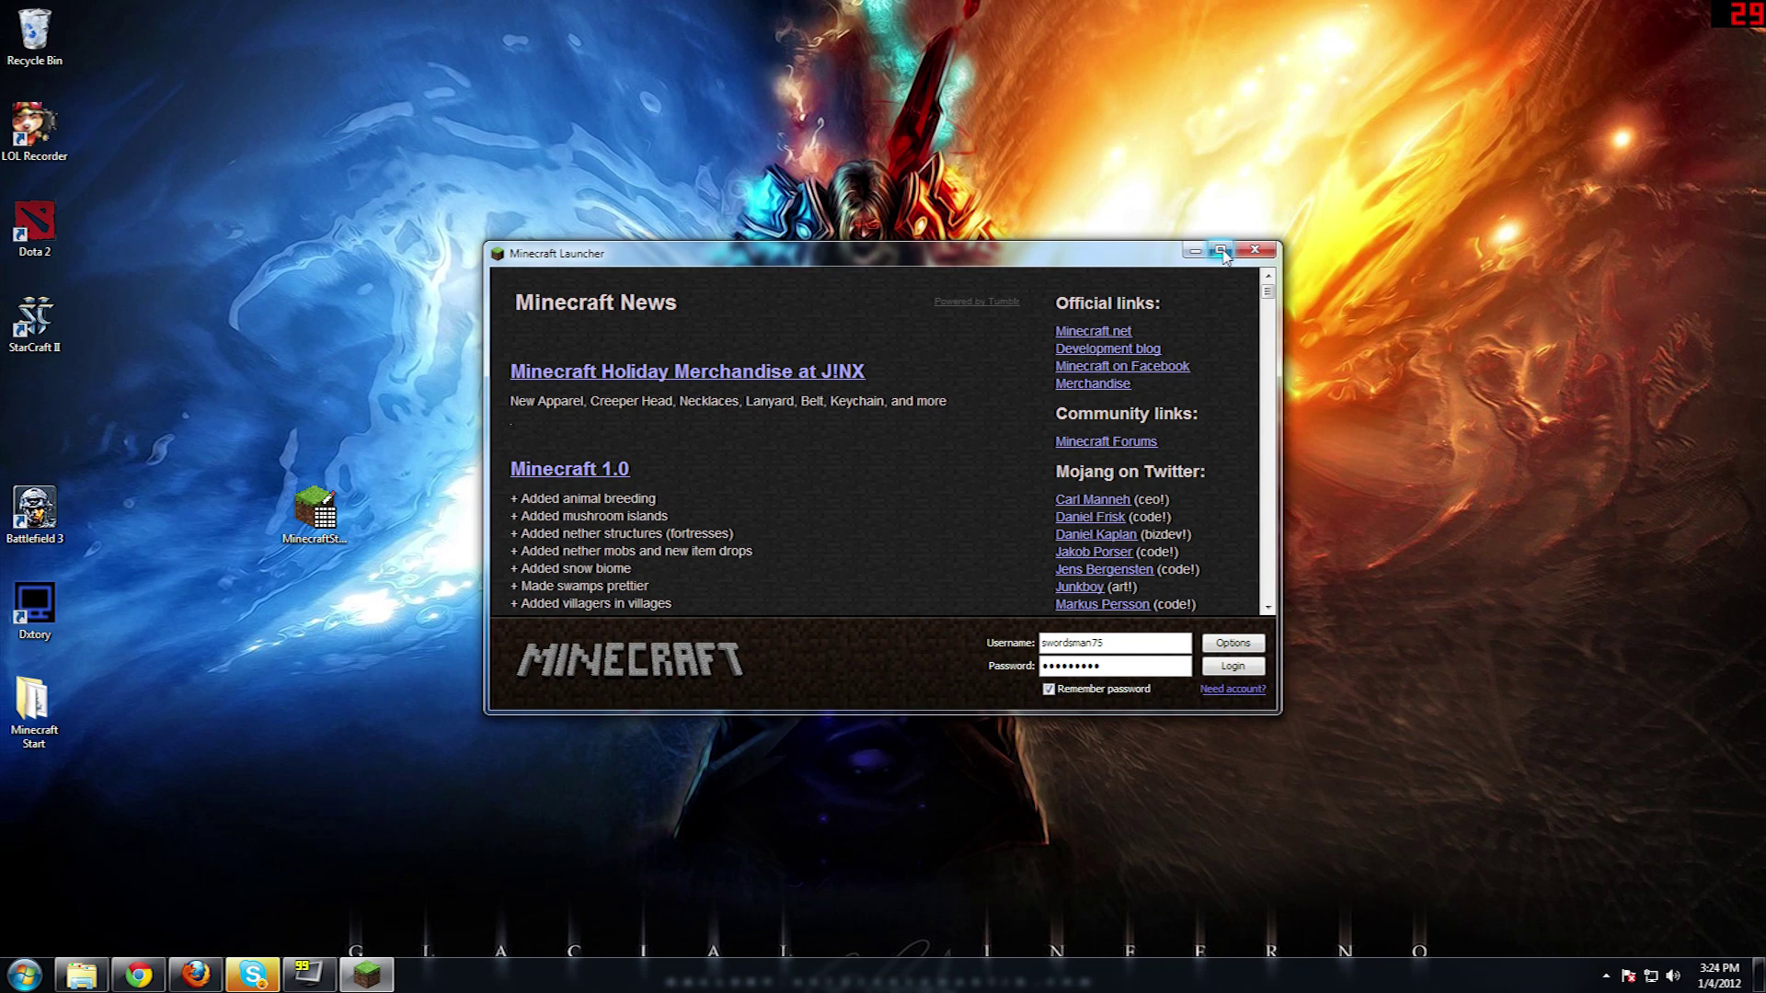
pyautogui.click(1222, 251)
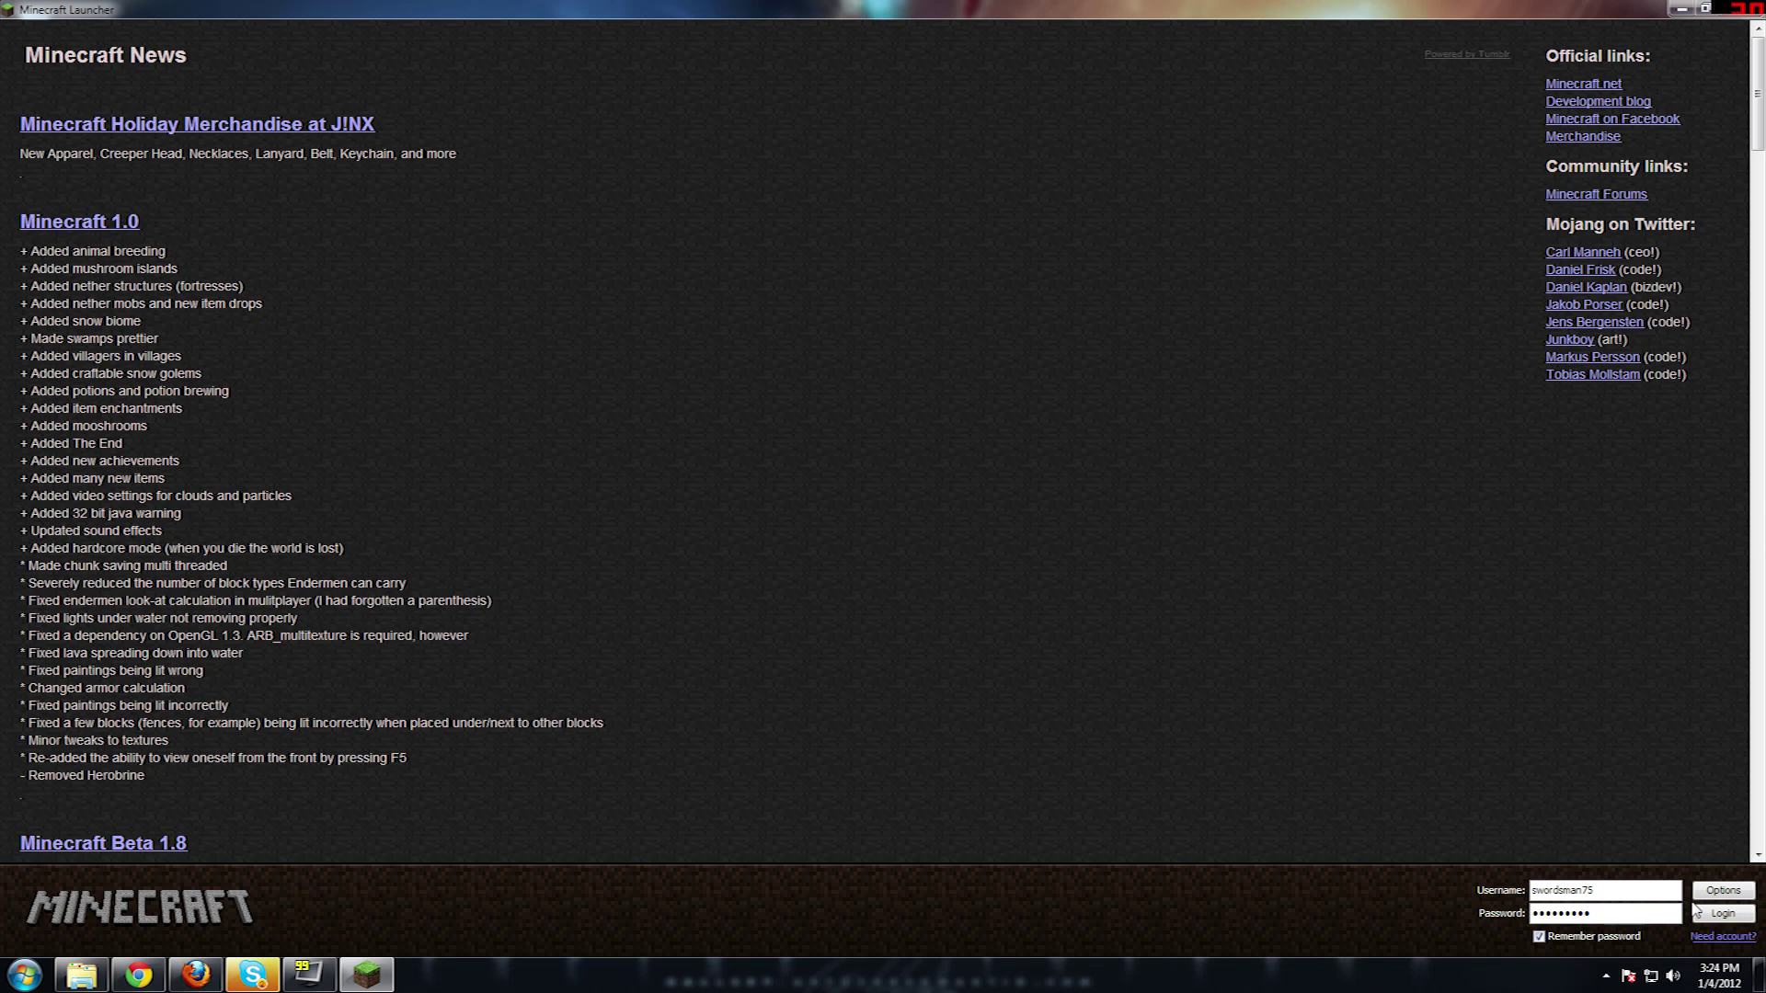
pyautogui.click(1723, 914)
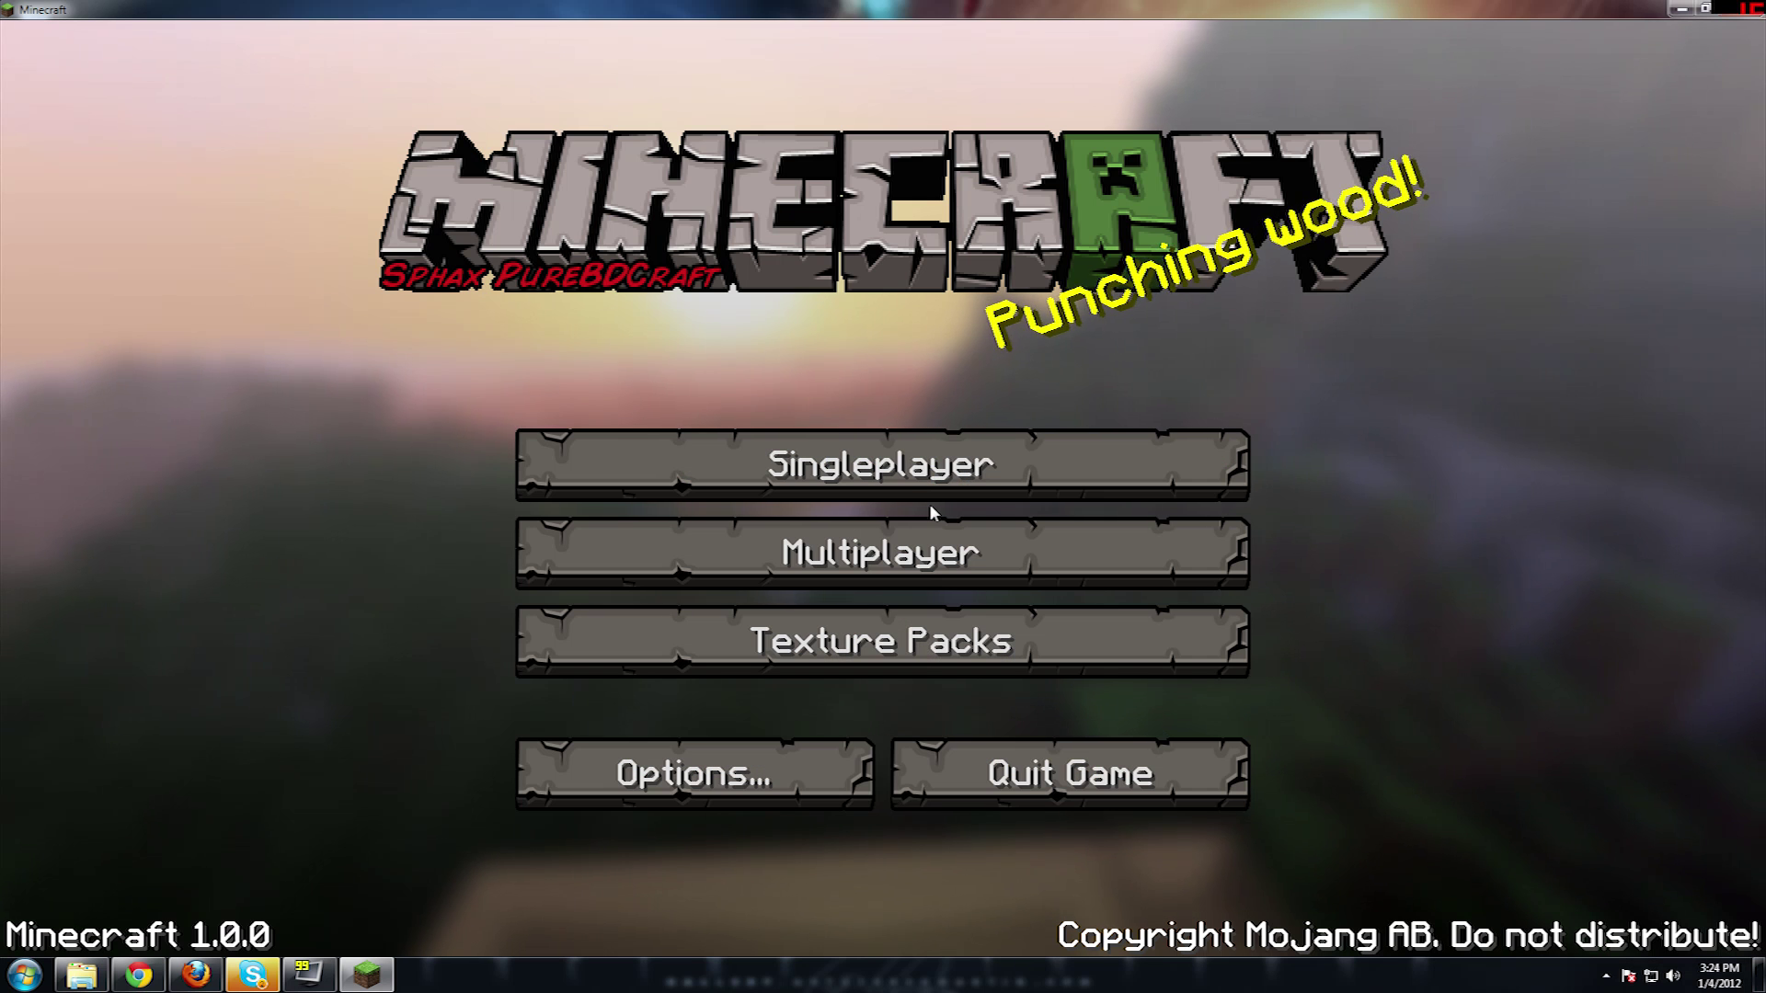
# Step: Load the singleplayer world Minecon and check its memory figures on the debug screen with the profiler chart
pyautogui.click(928, 496)
pyautogui.click(651, 294)
pyautogui.click(593, 775)
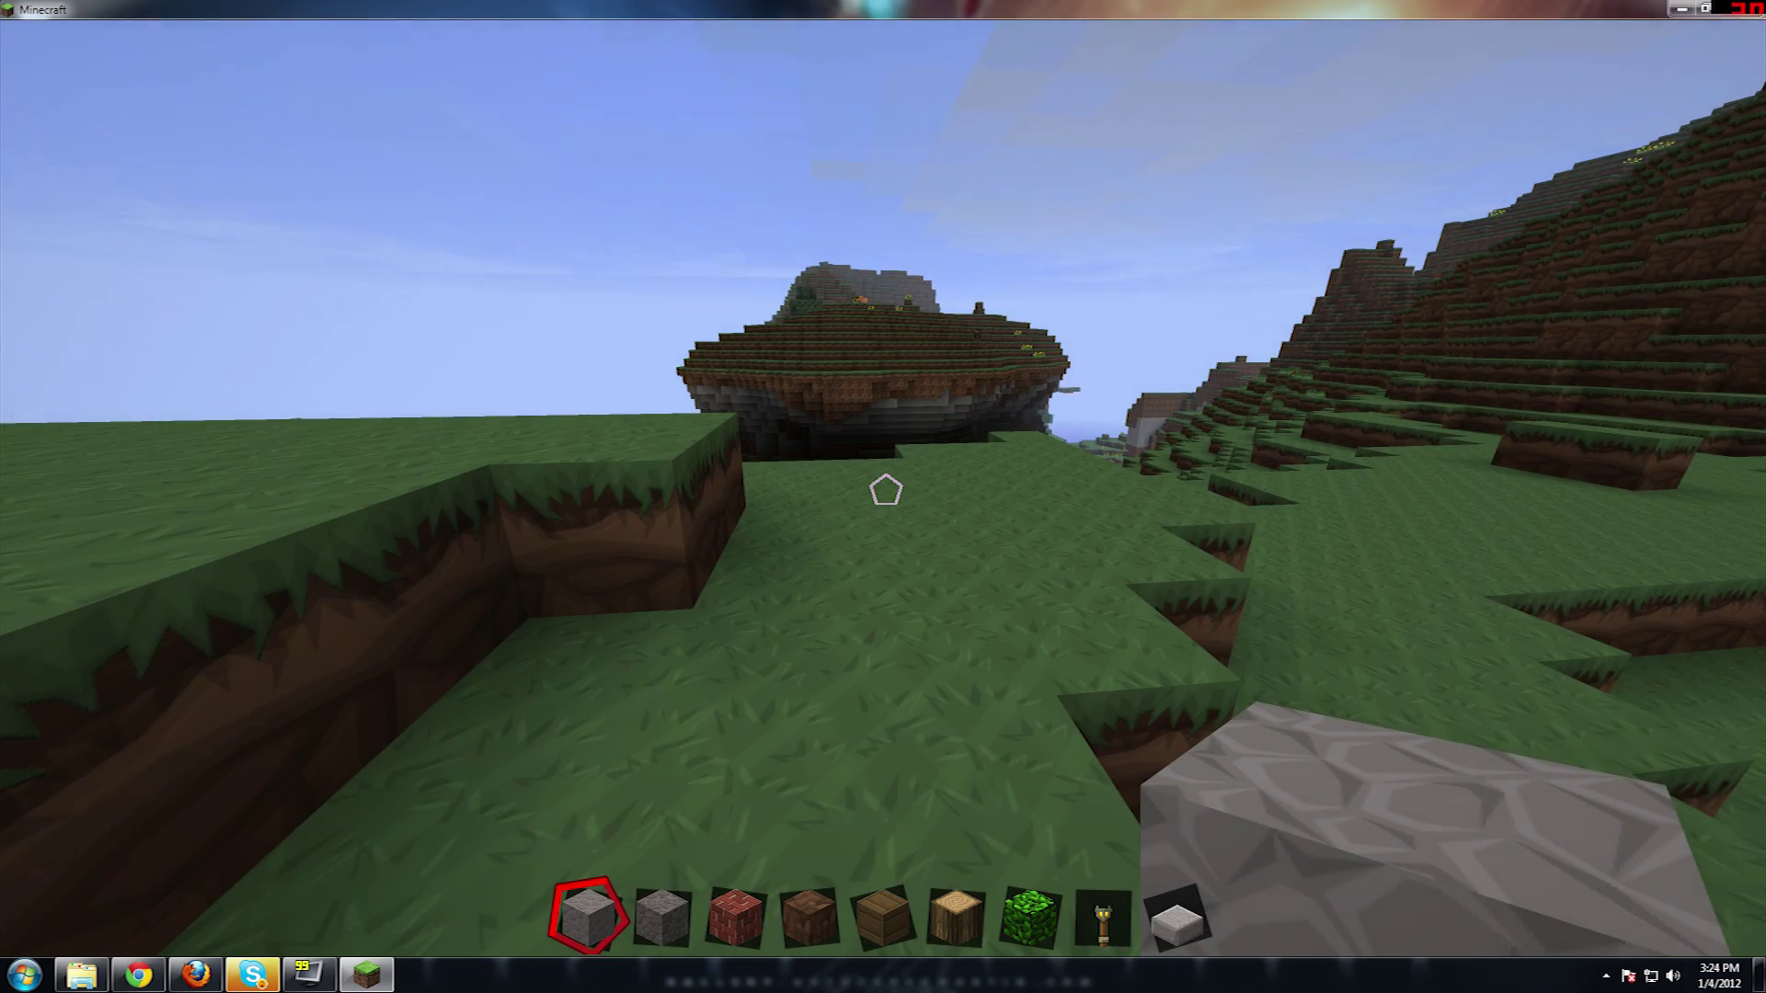
pyautogui.hotkey('shift', 'F3')
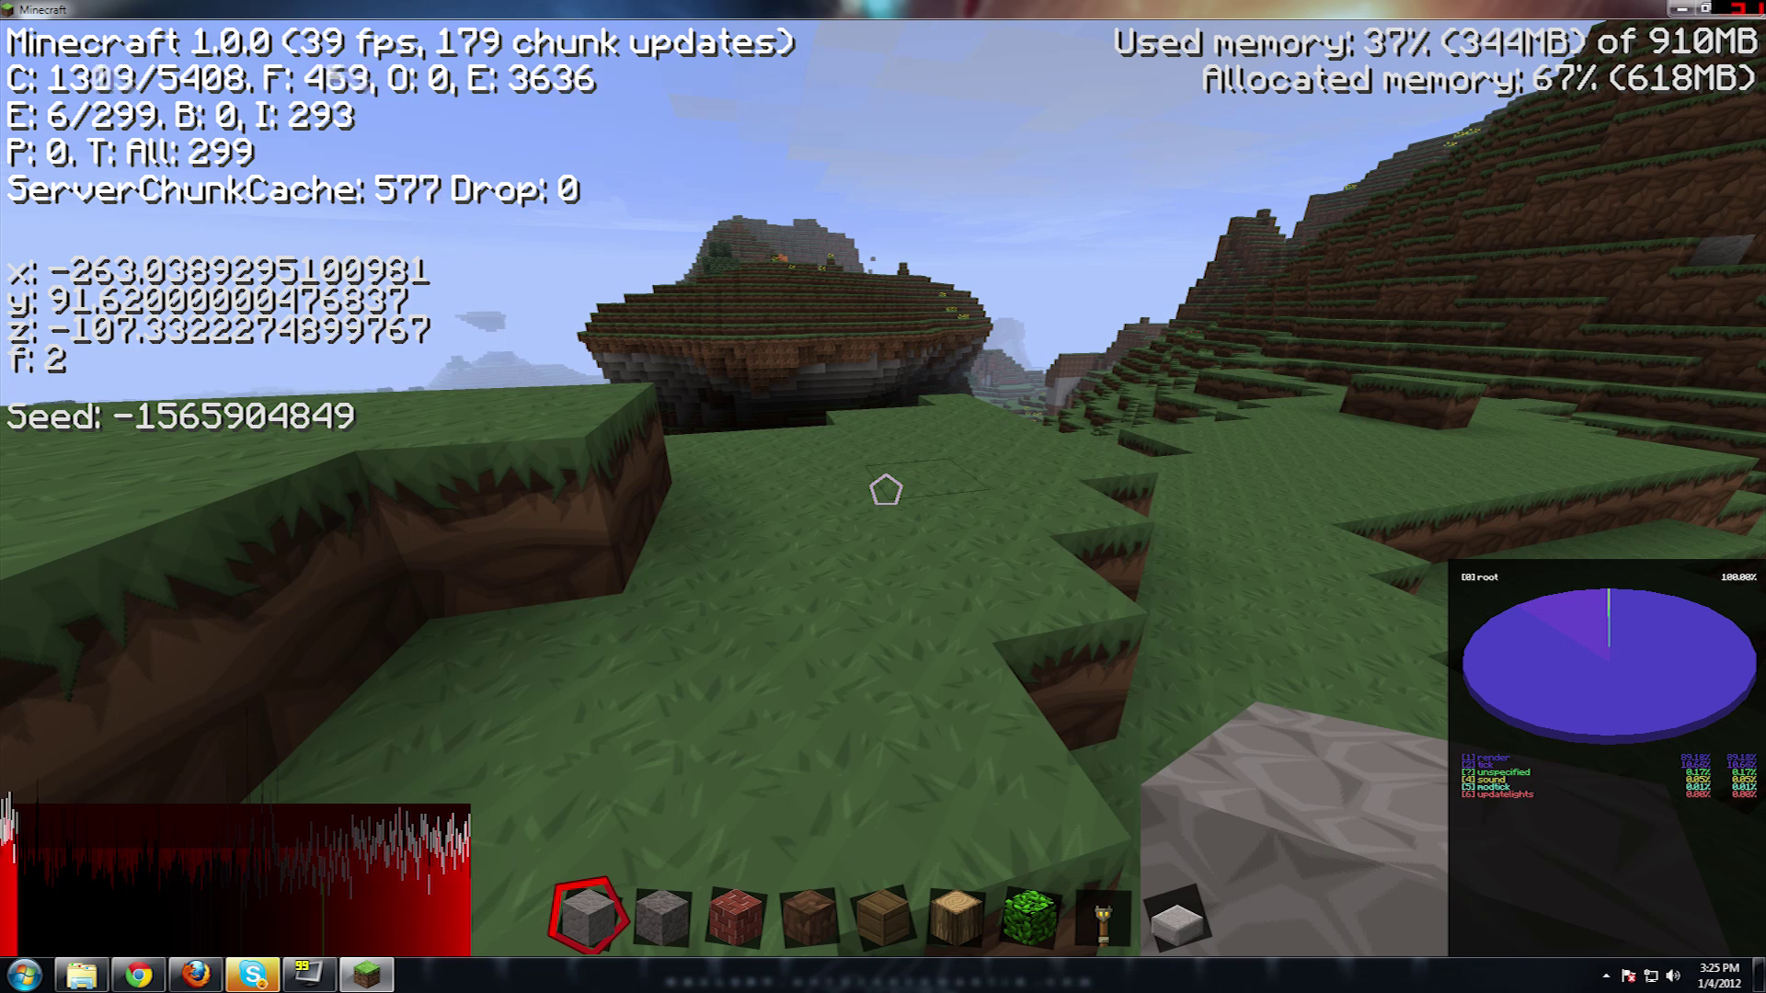
pyautogui.press('F3')
# Step: Save and quit the world to the title screen, and close the game window
pyautogui.press('Escape')
pyautogui.click(881, 669)
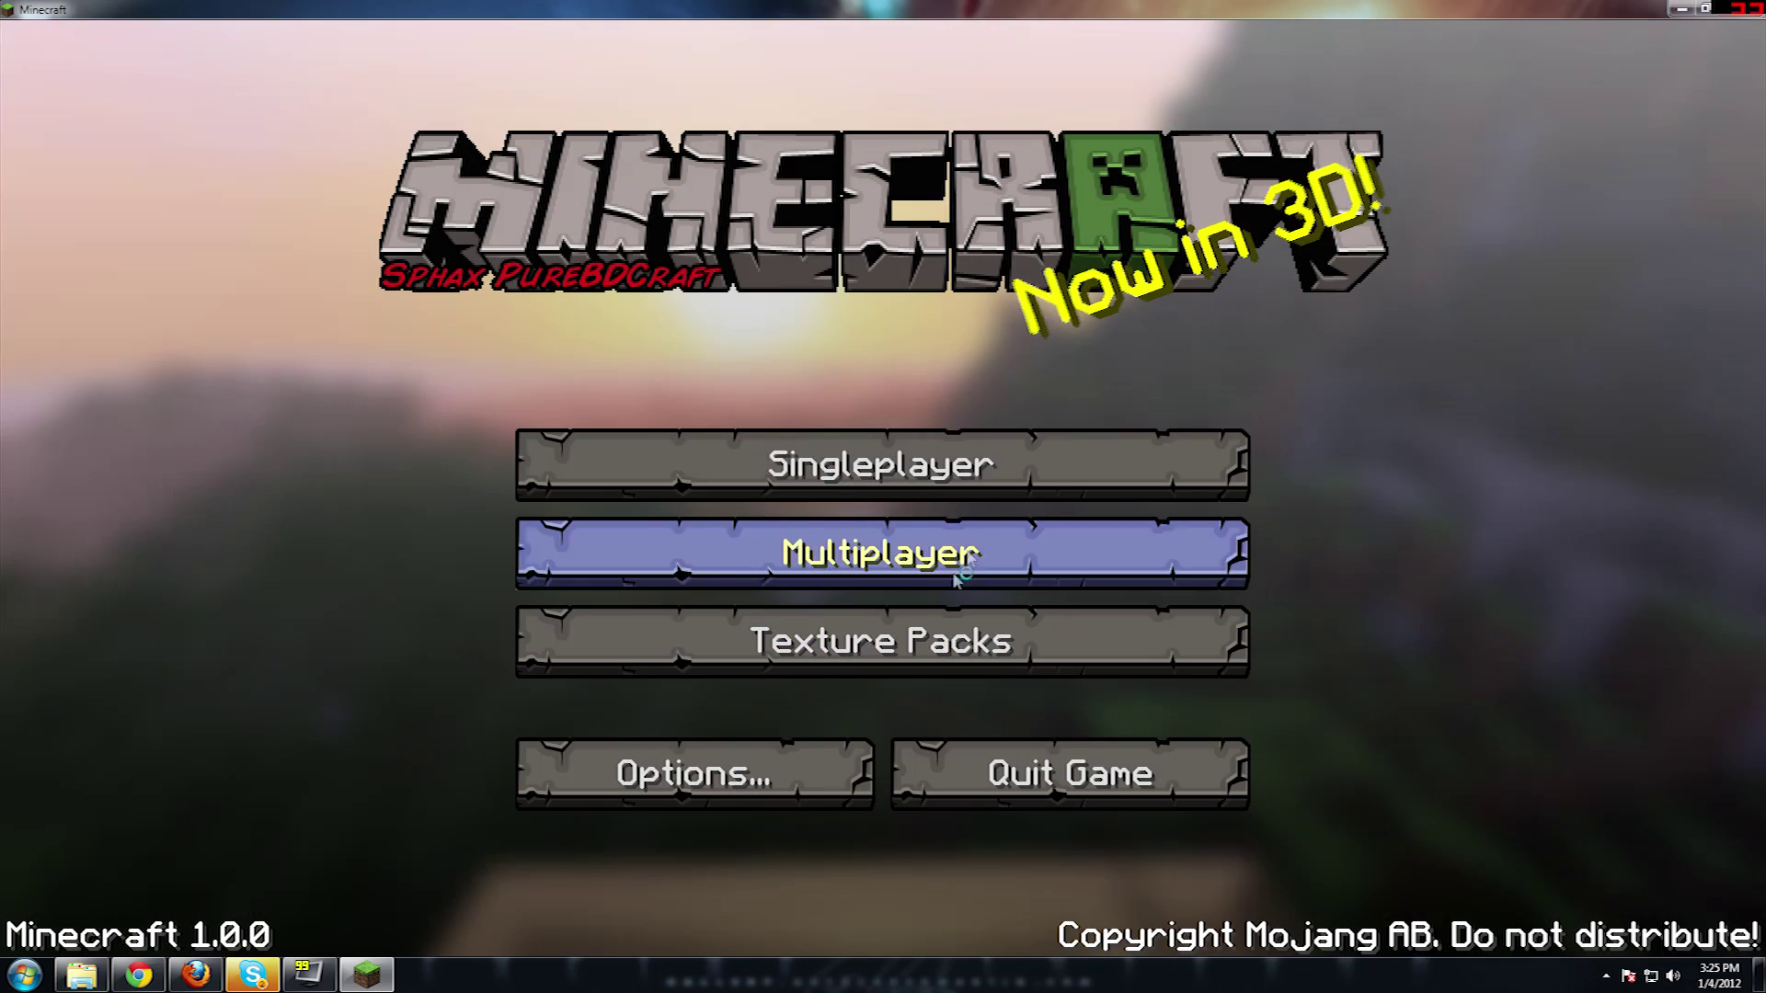
pyautogui.click(1747, 13)
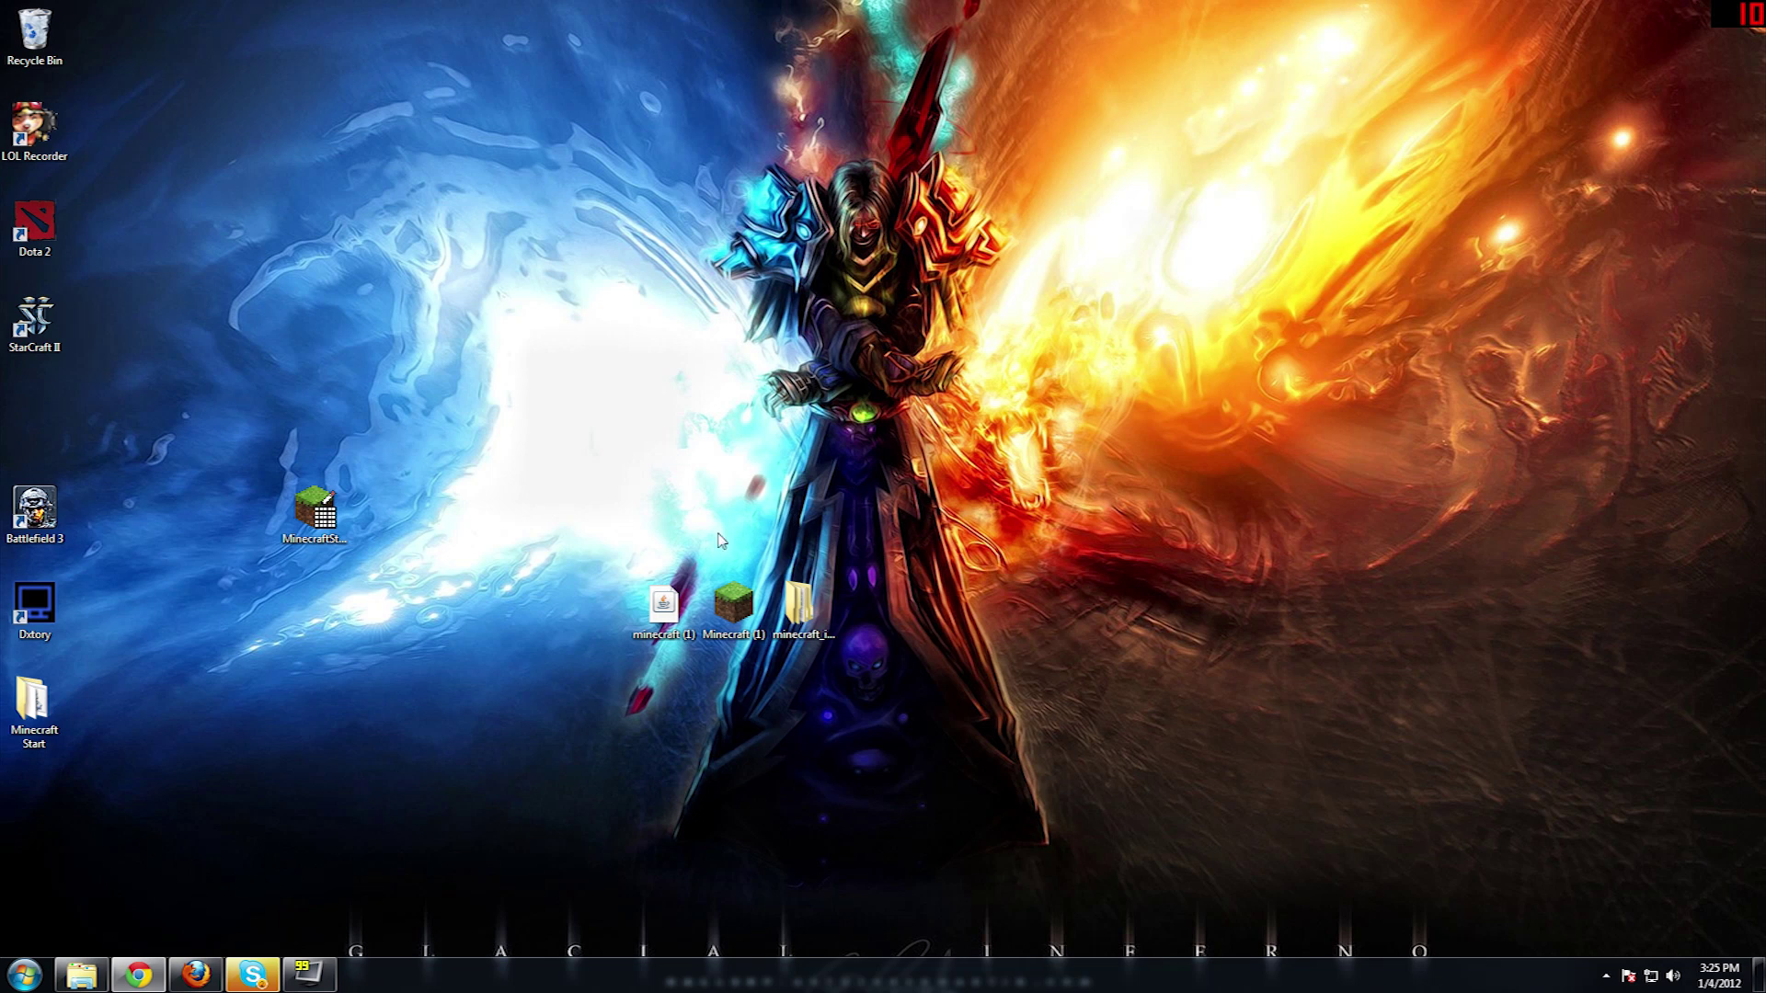
# Step: Launch the minecraft (1) jar file from the desktop, log in with the remembered account and maximize the game
pyautogui.click(663, 607)
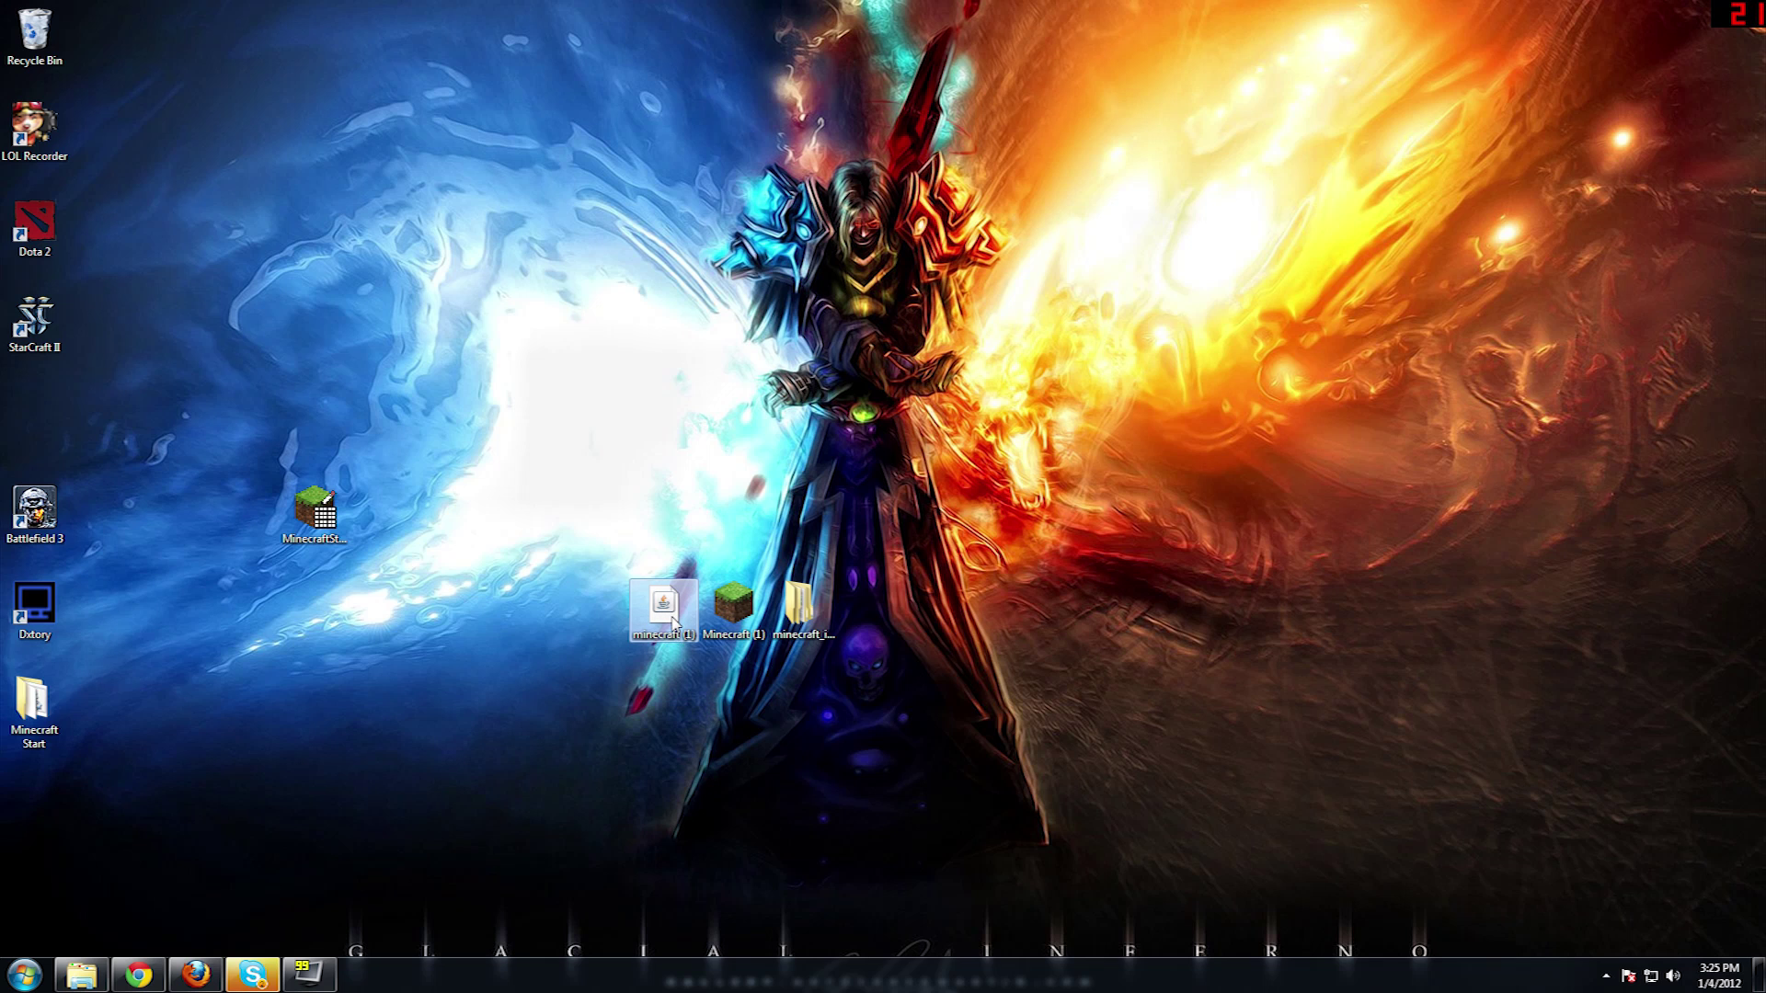
pyautogui.doubleClick(672, 622)
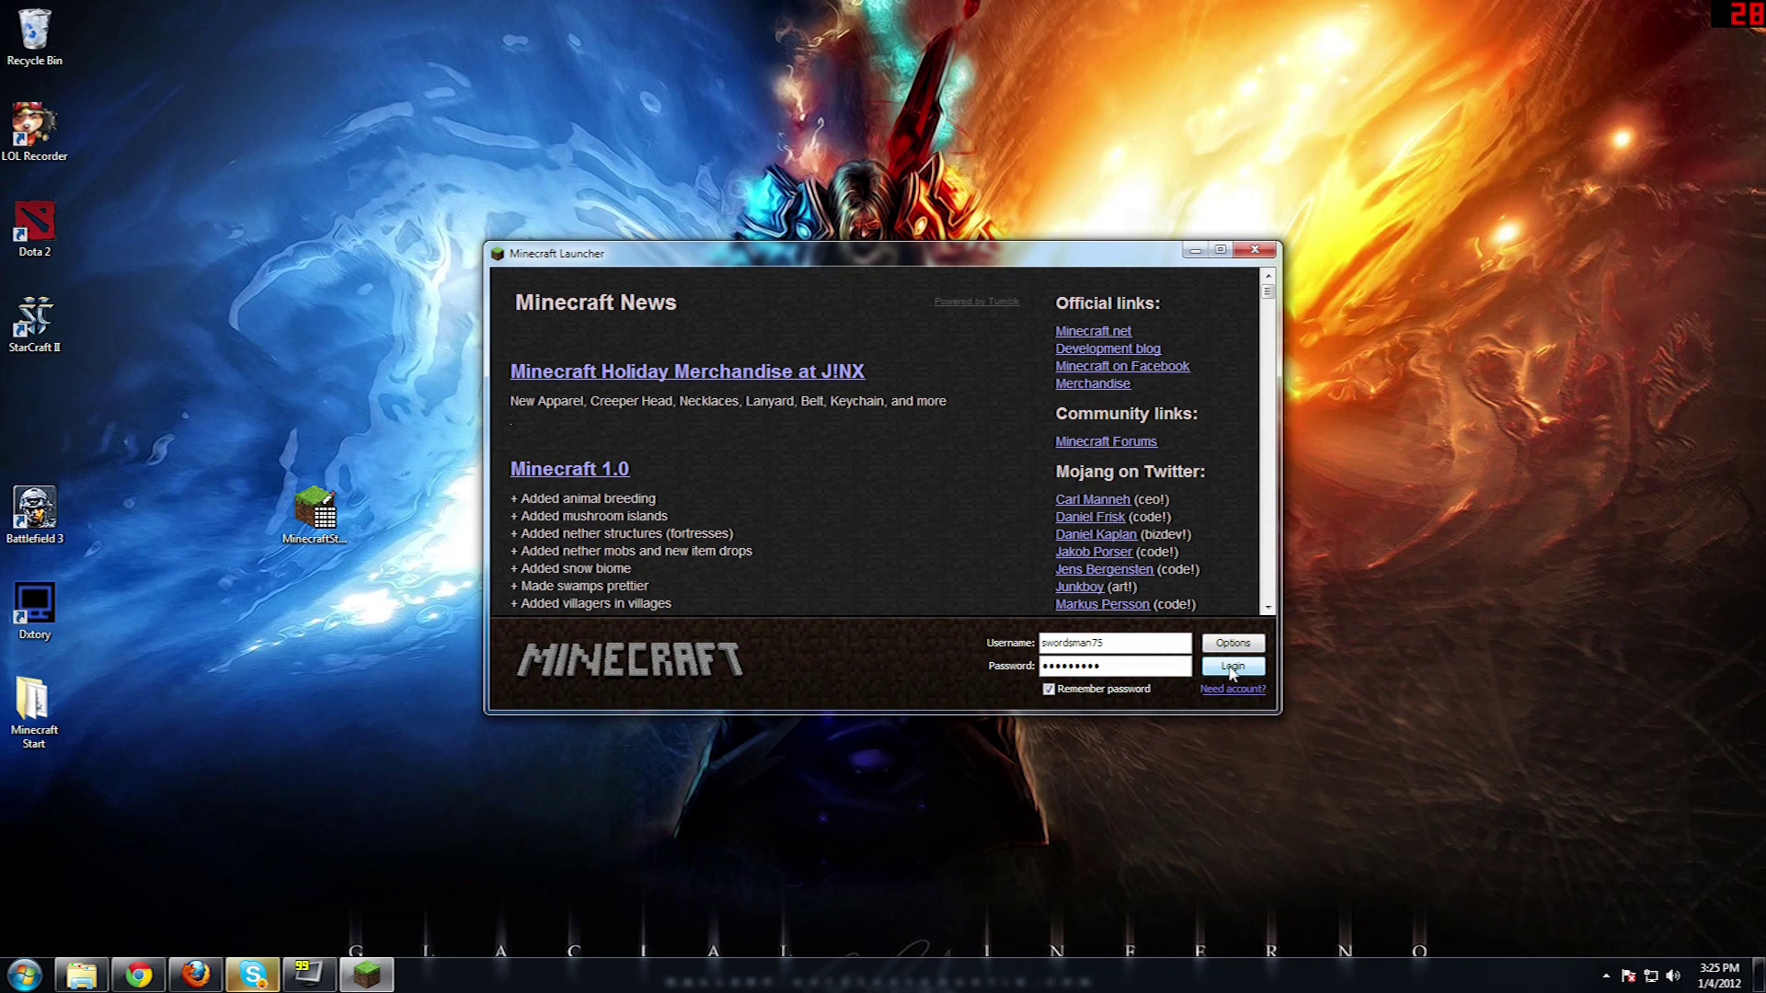
pyautogui.click(1232, 668)
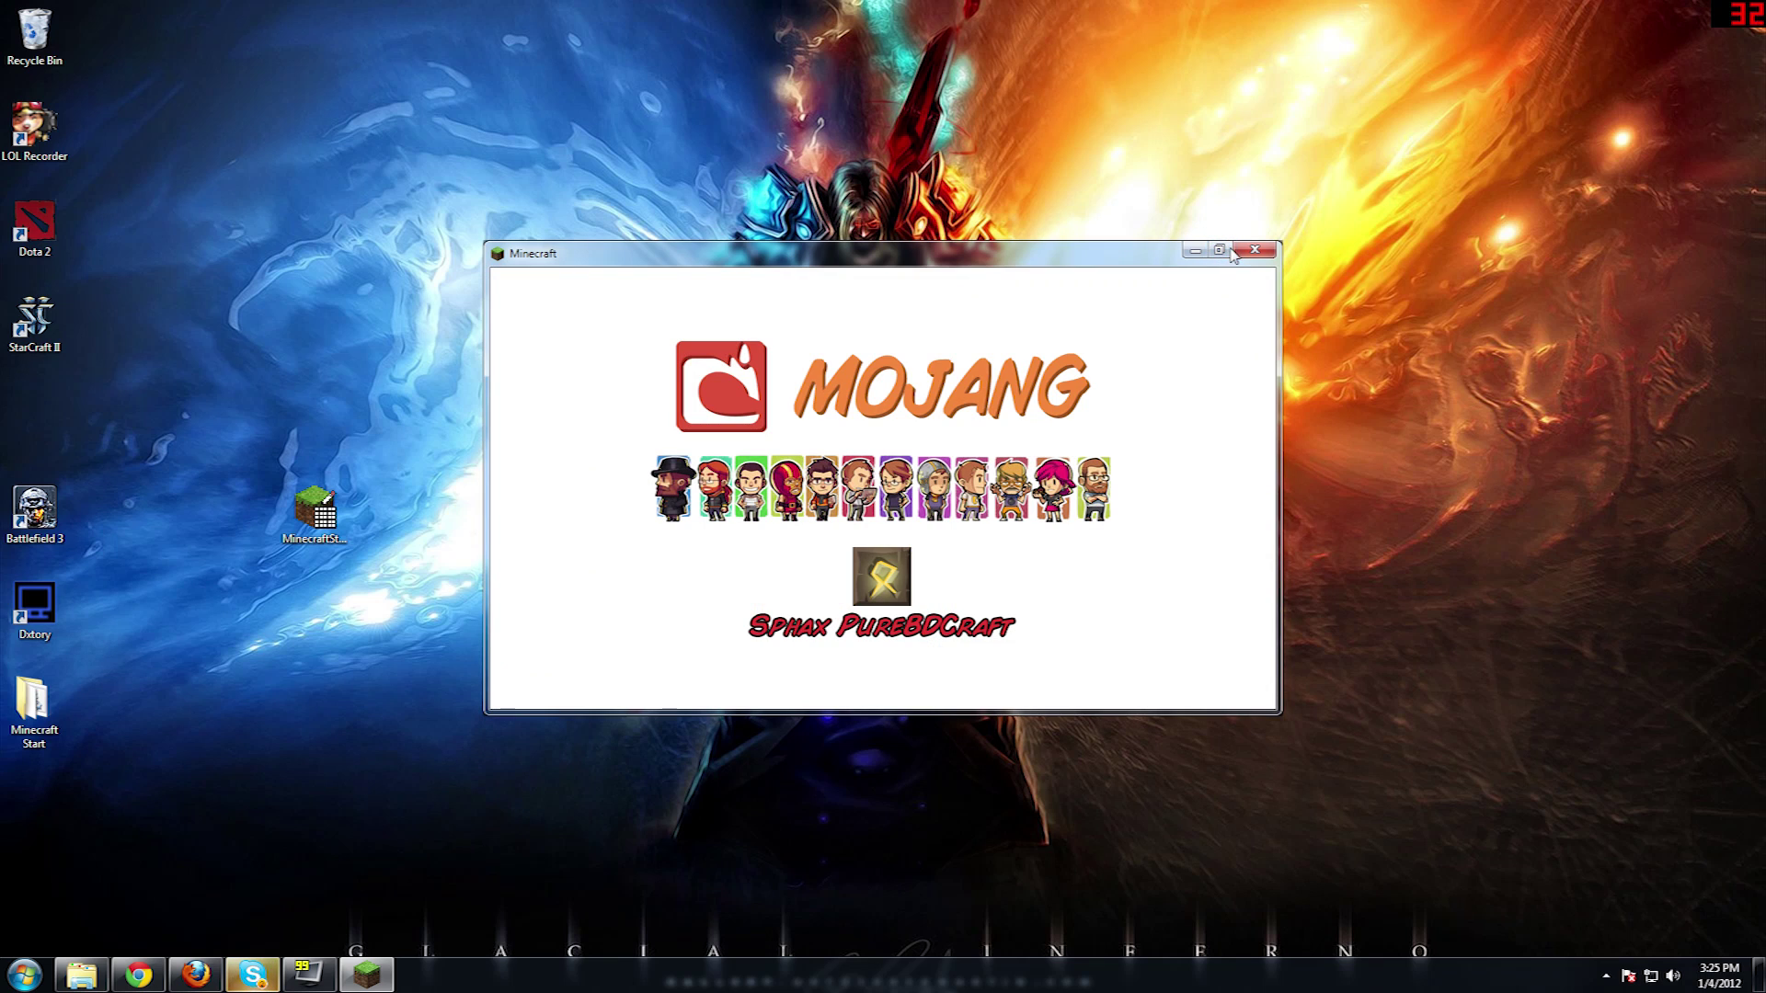
pyautogui.click(1221, 251)
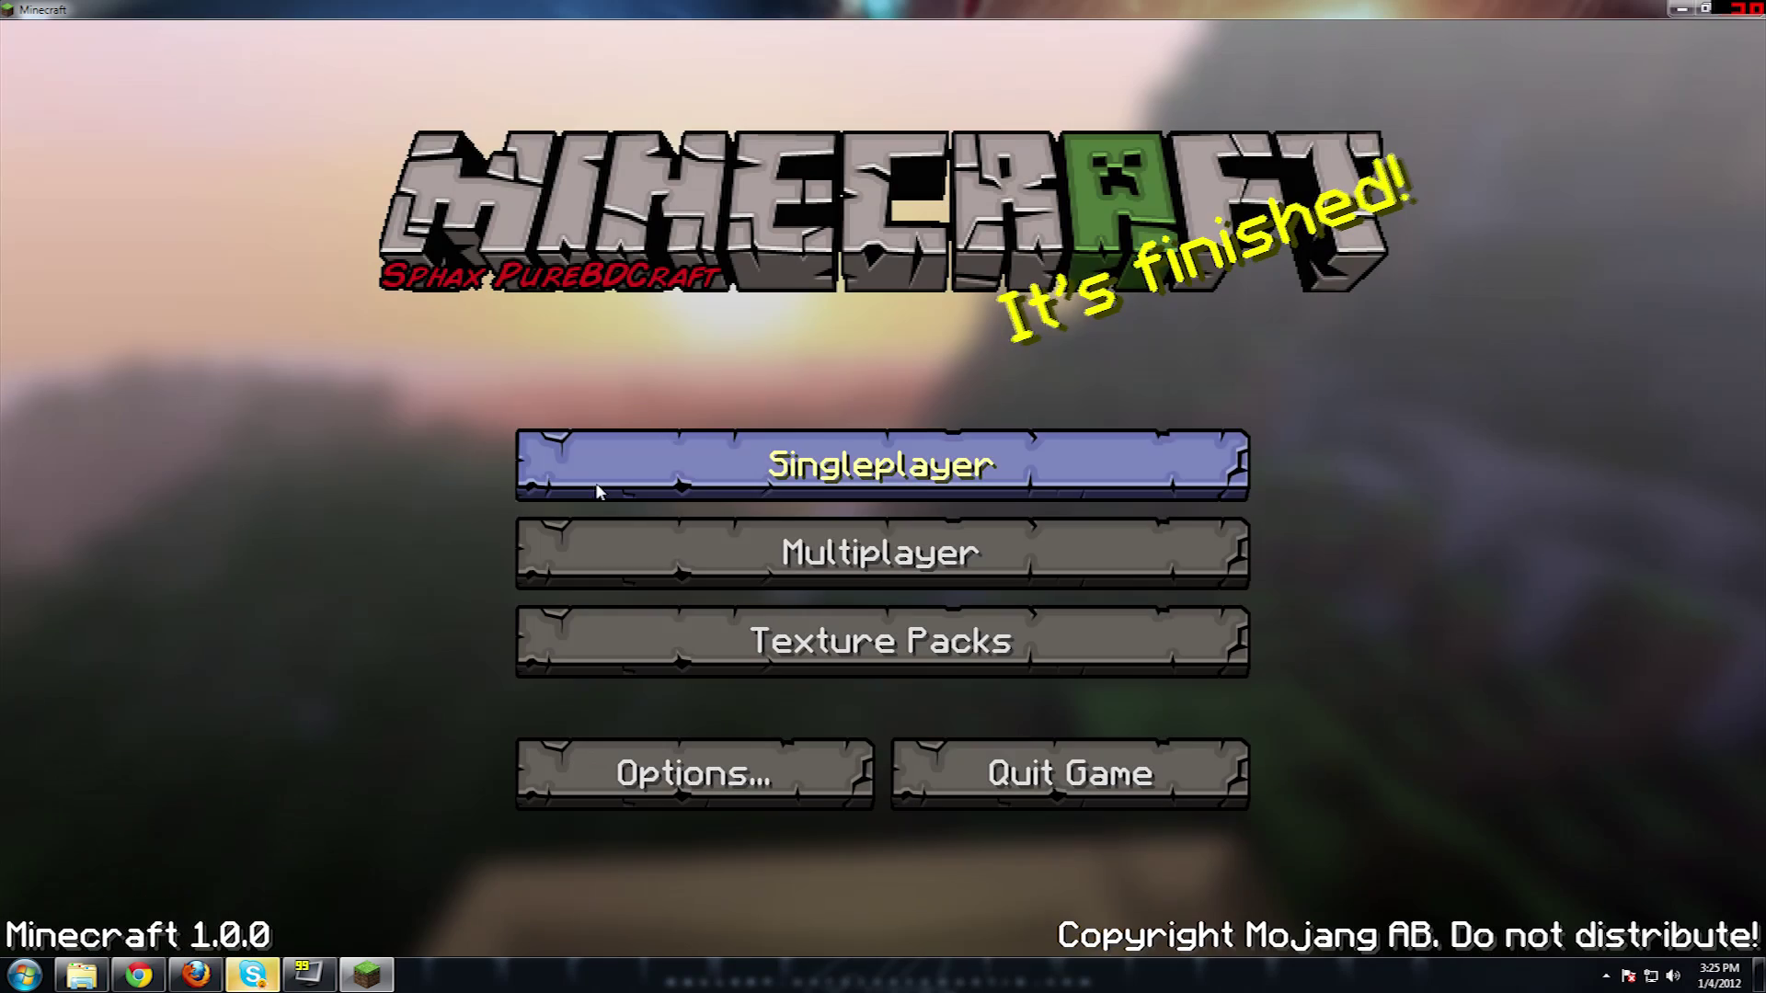
# Step: Load the Minecon world in the jar version and display the debug screen with the profiler chart
pyautogui.click(777, 492)
pyautogui.click(736, 276)
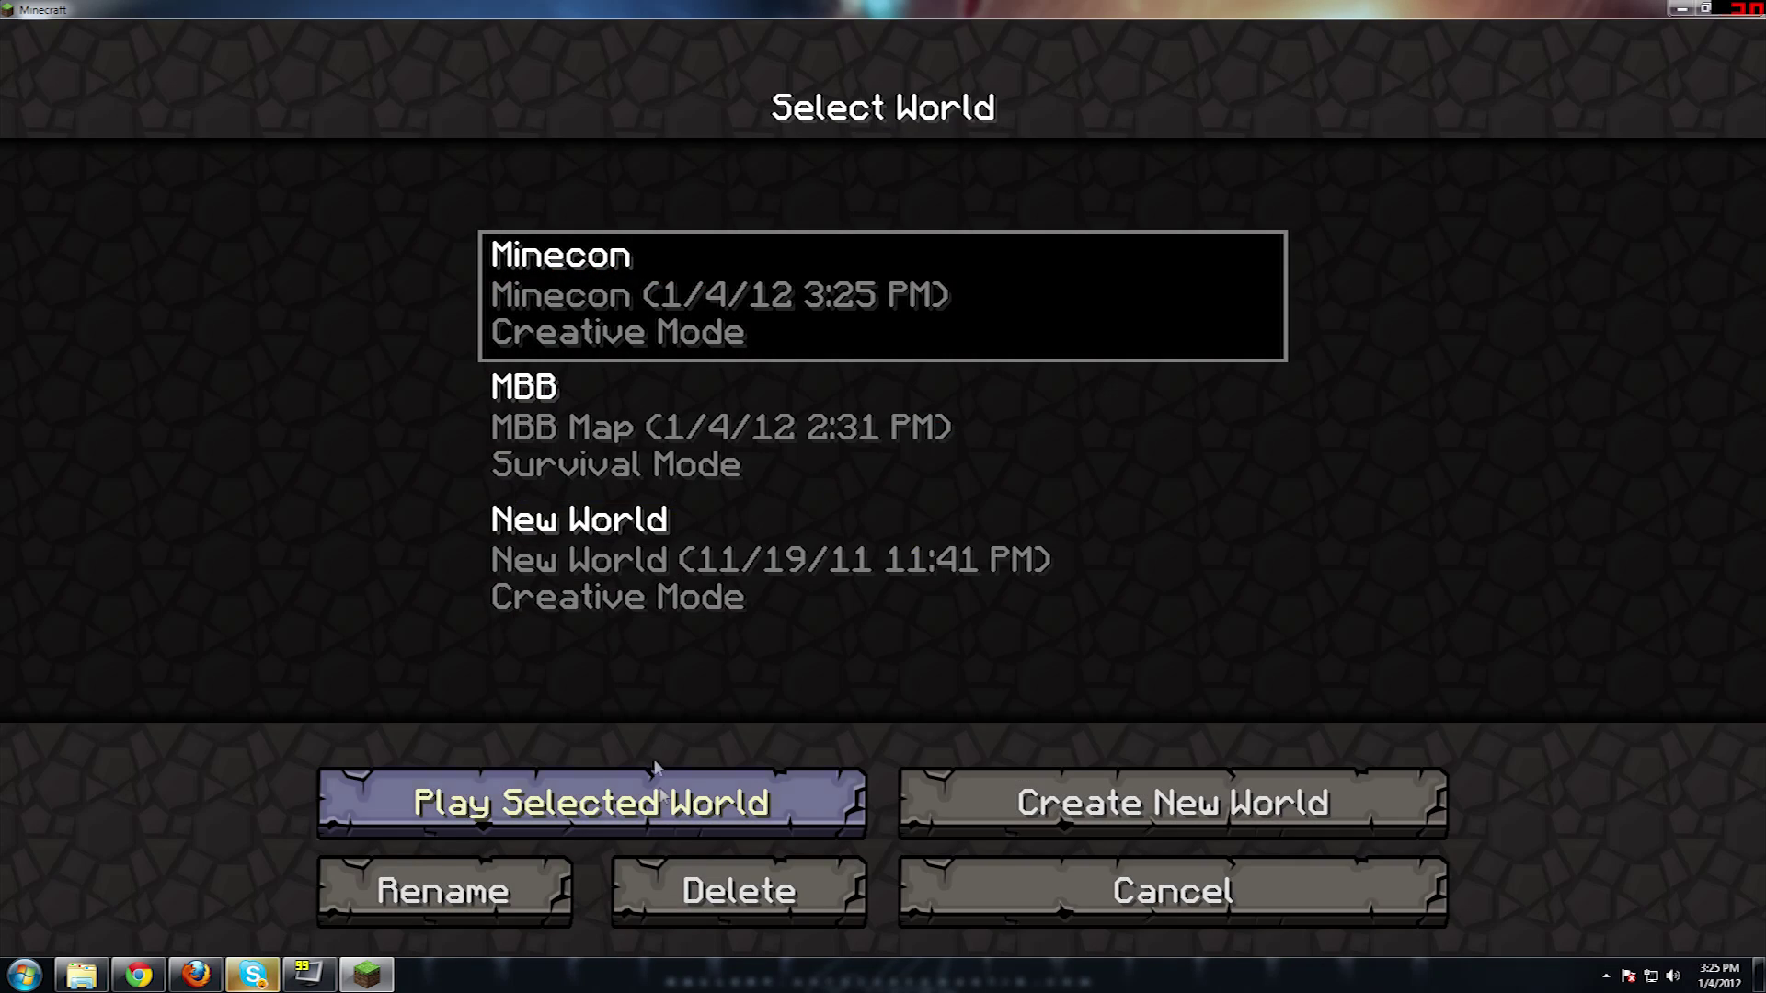
pyautogui.click(668, 809)
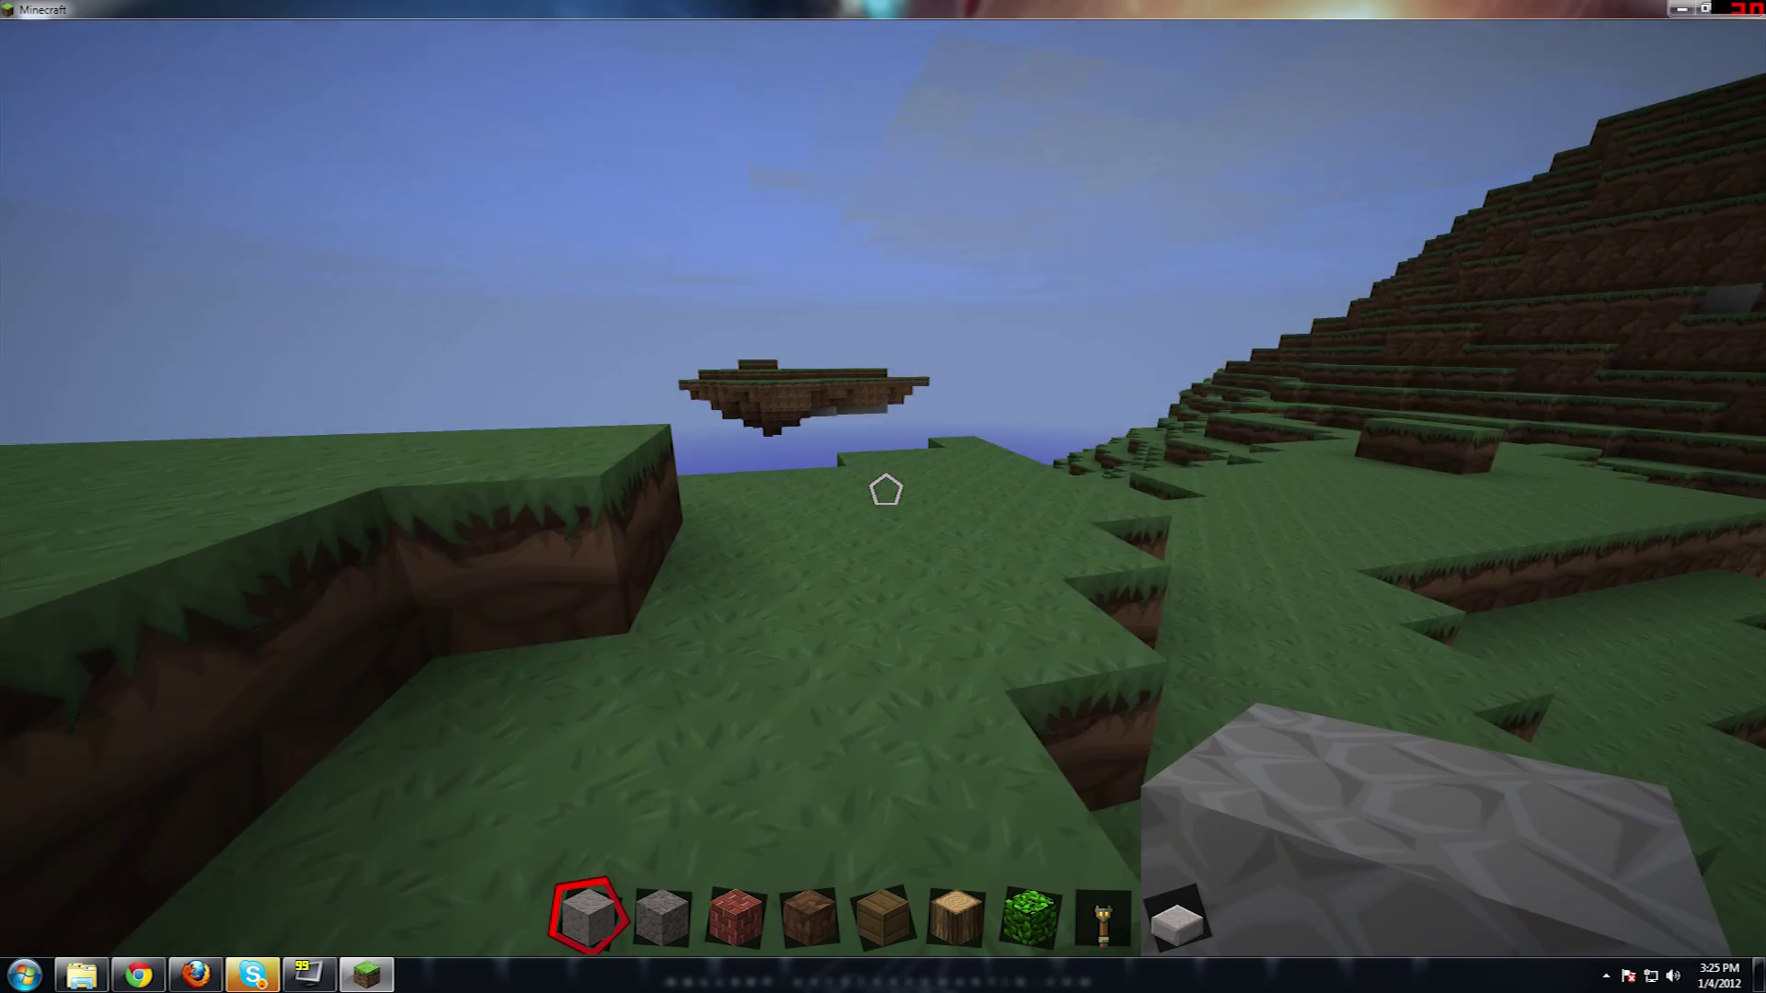
pyautogui.hotkey('shift', 'F3')
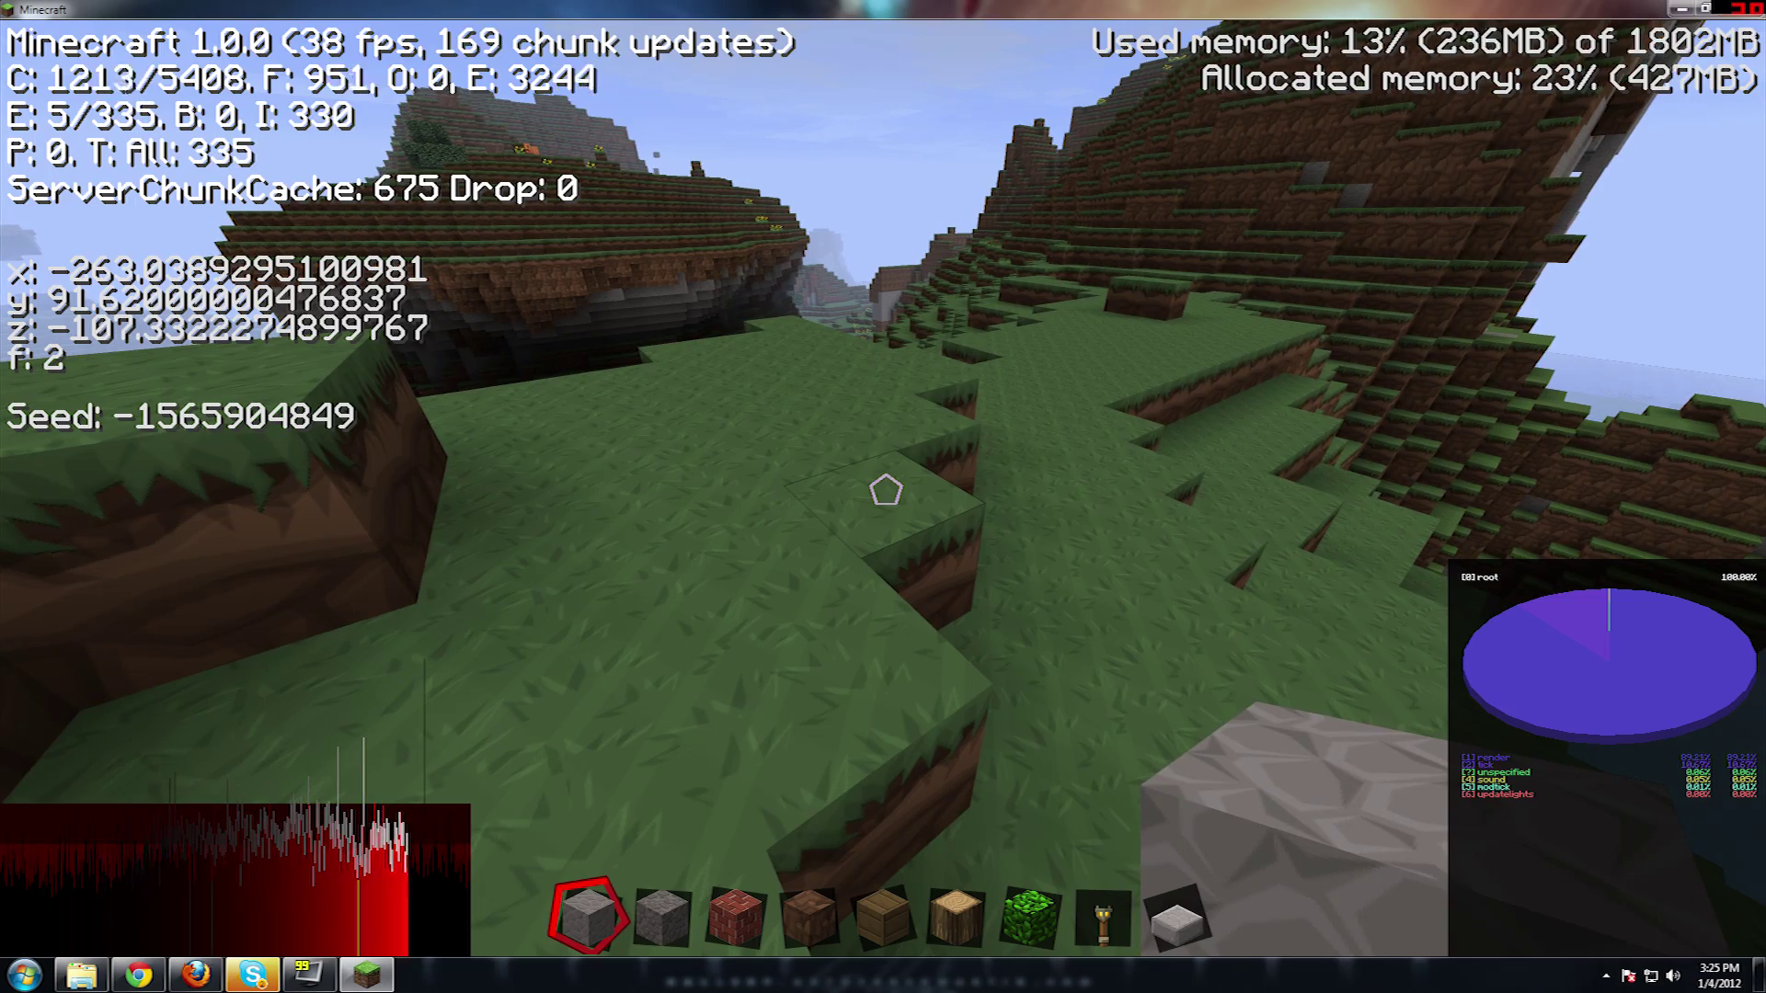
# Step: Walk around the grassy hilltop with the debug screen displayed to examine memory use and frame rate
pyautogui.press('w')
pyautogui.press('w')
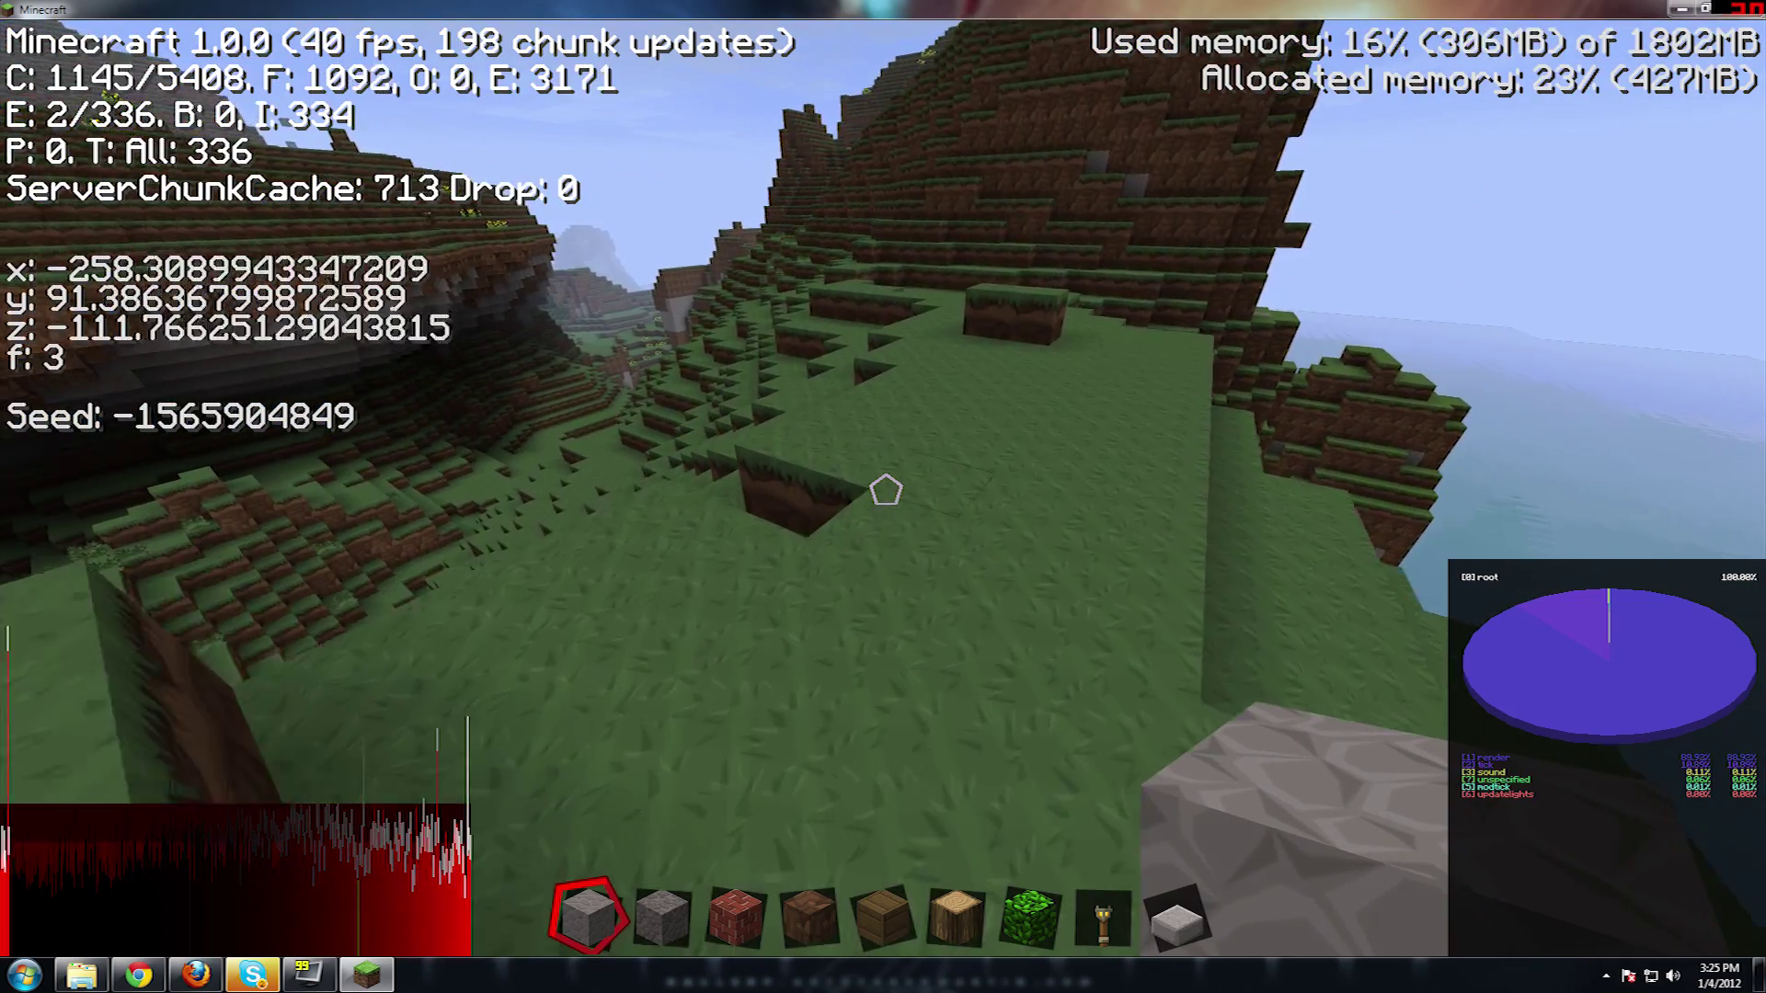
pyautogui.press('w')
pyautogui.press('w')
pyautogui.press('space')
pyautogui.press('space')
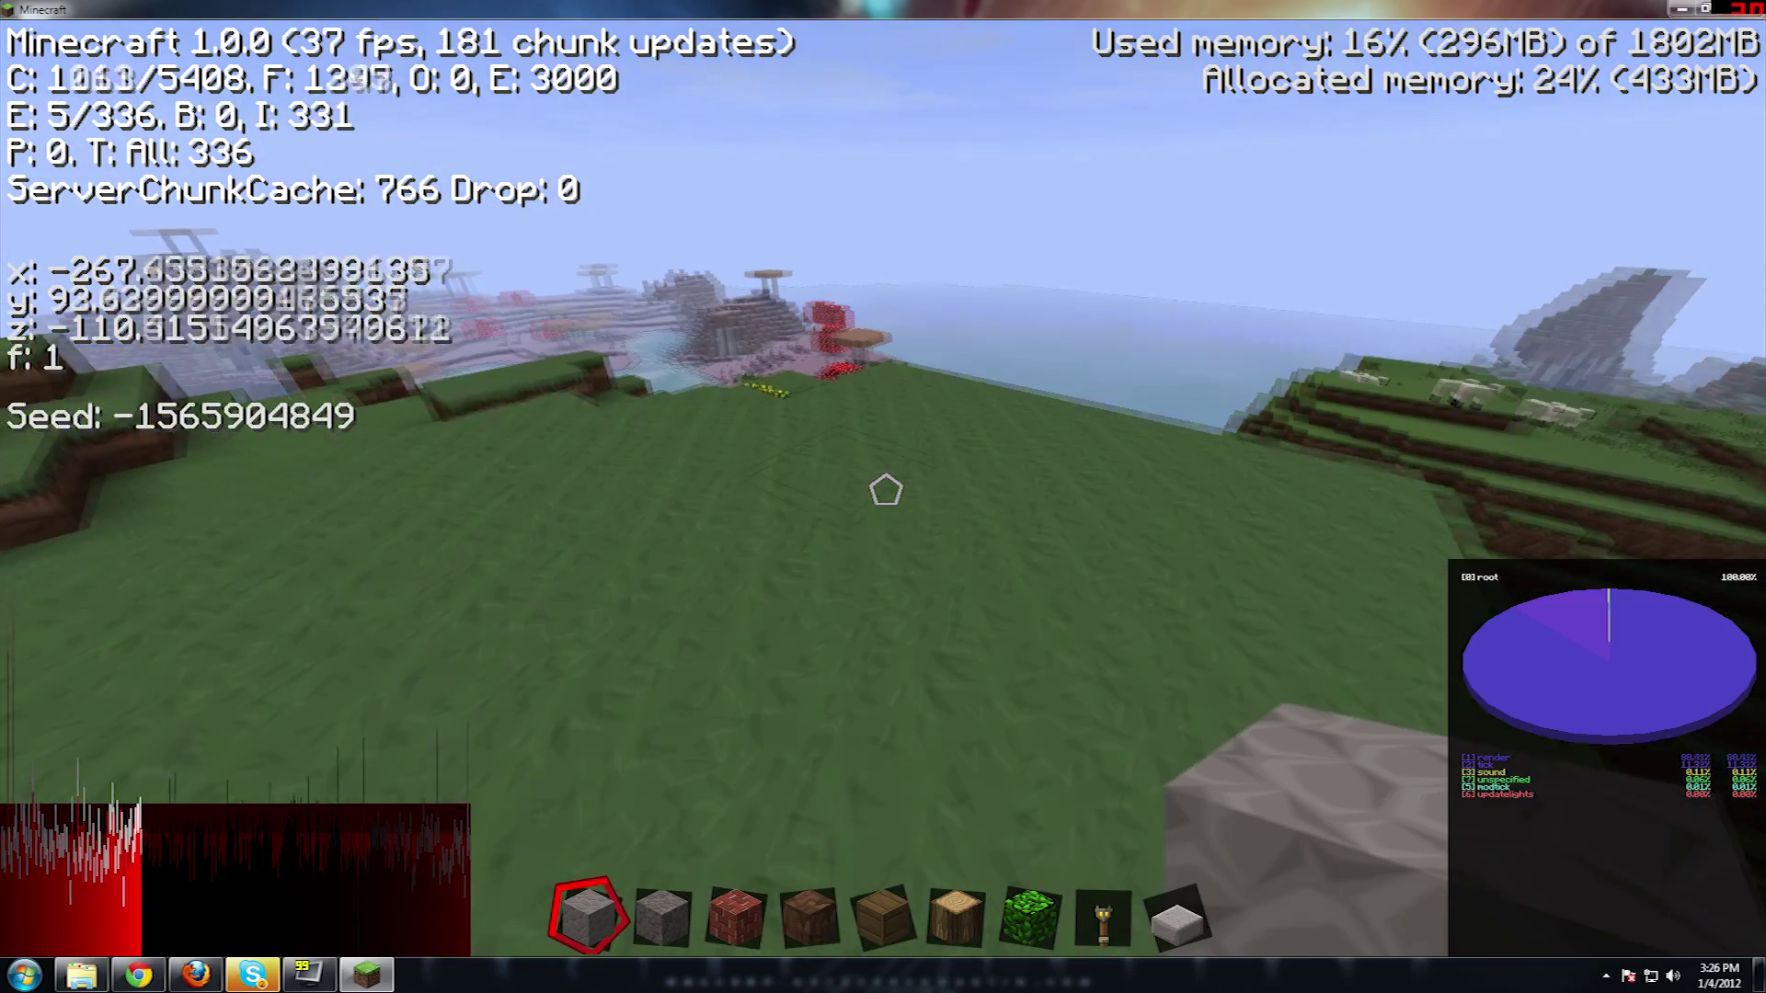
pyautogui.press('w')
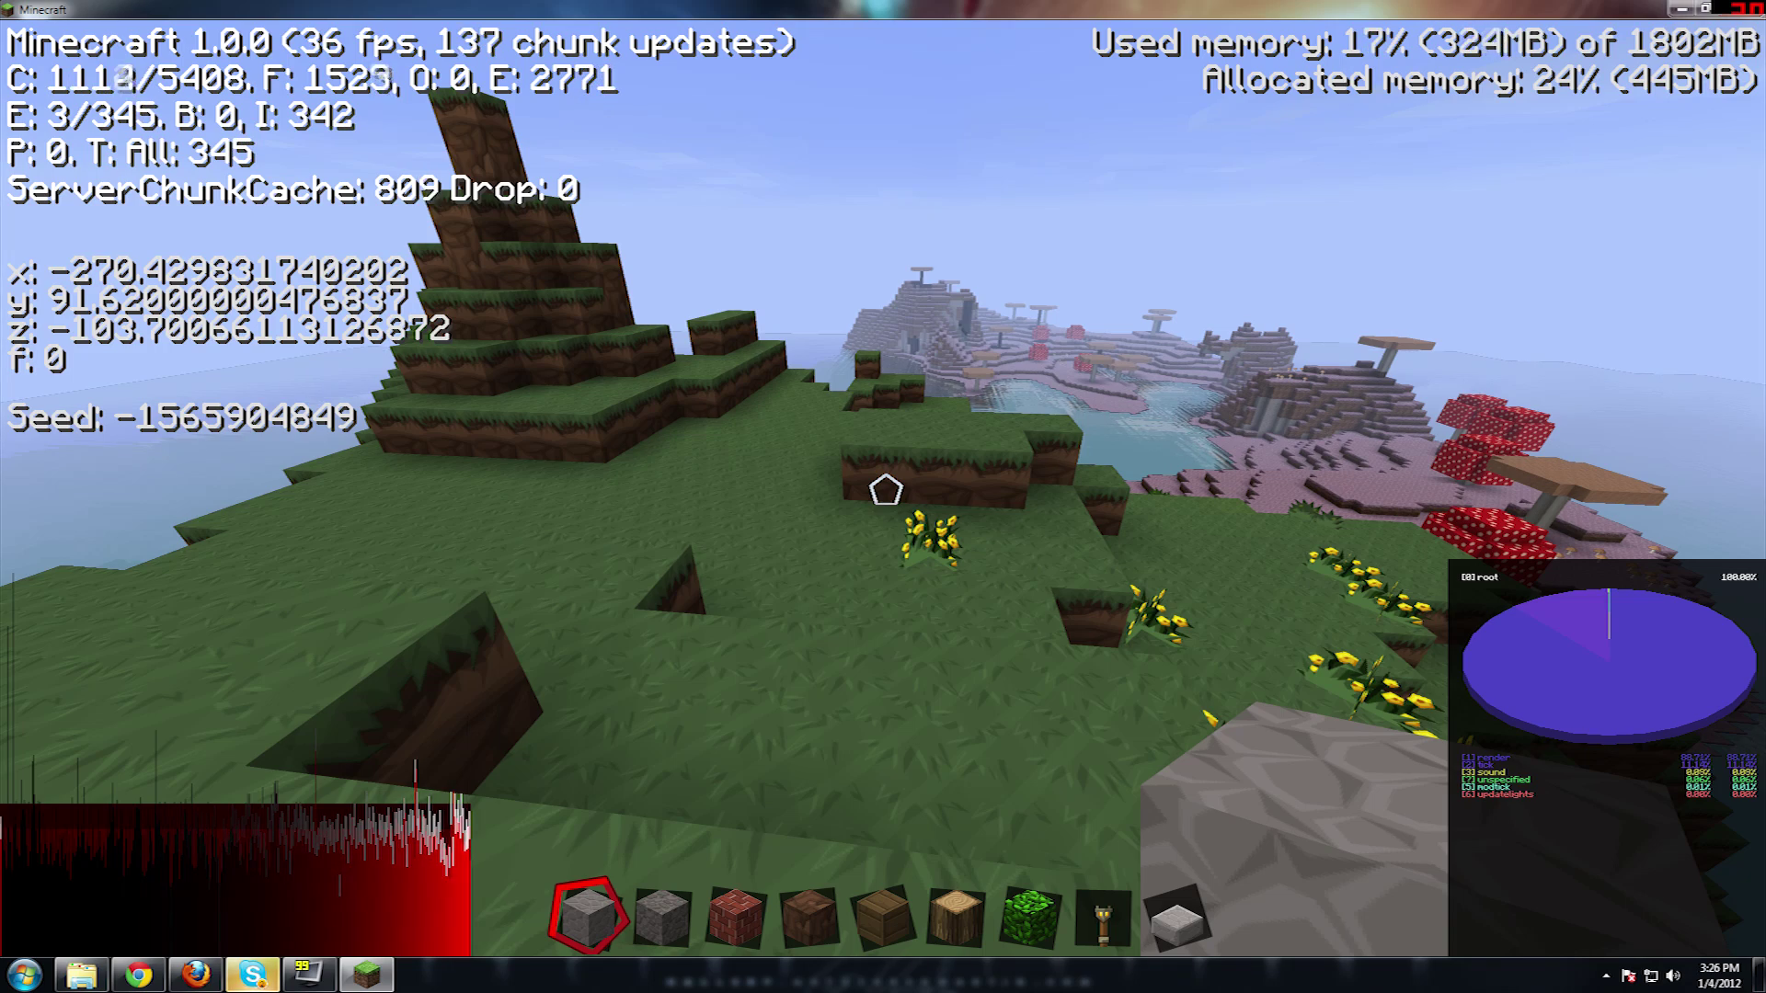
pyautogui.moveTo(886, 490)
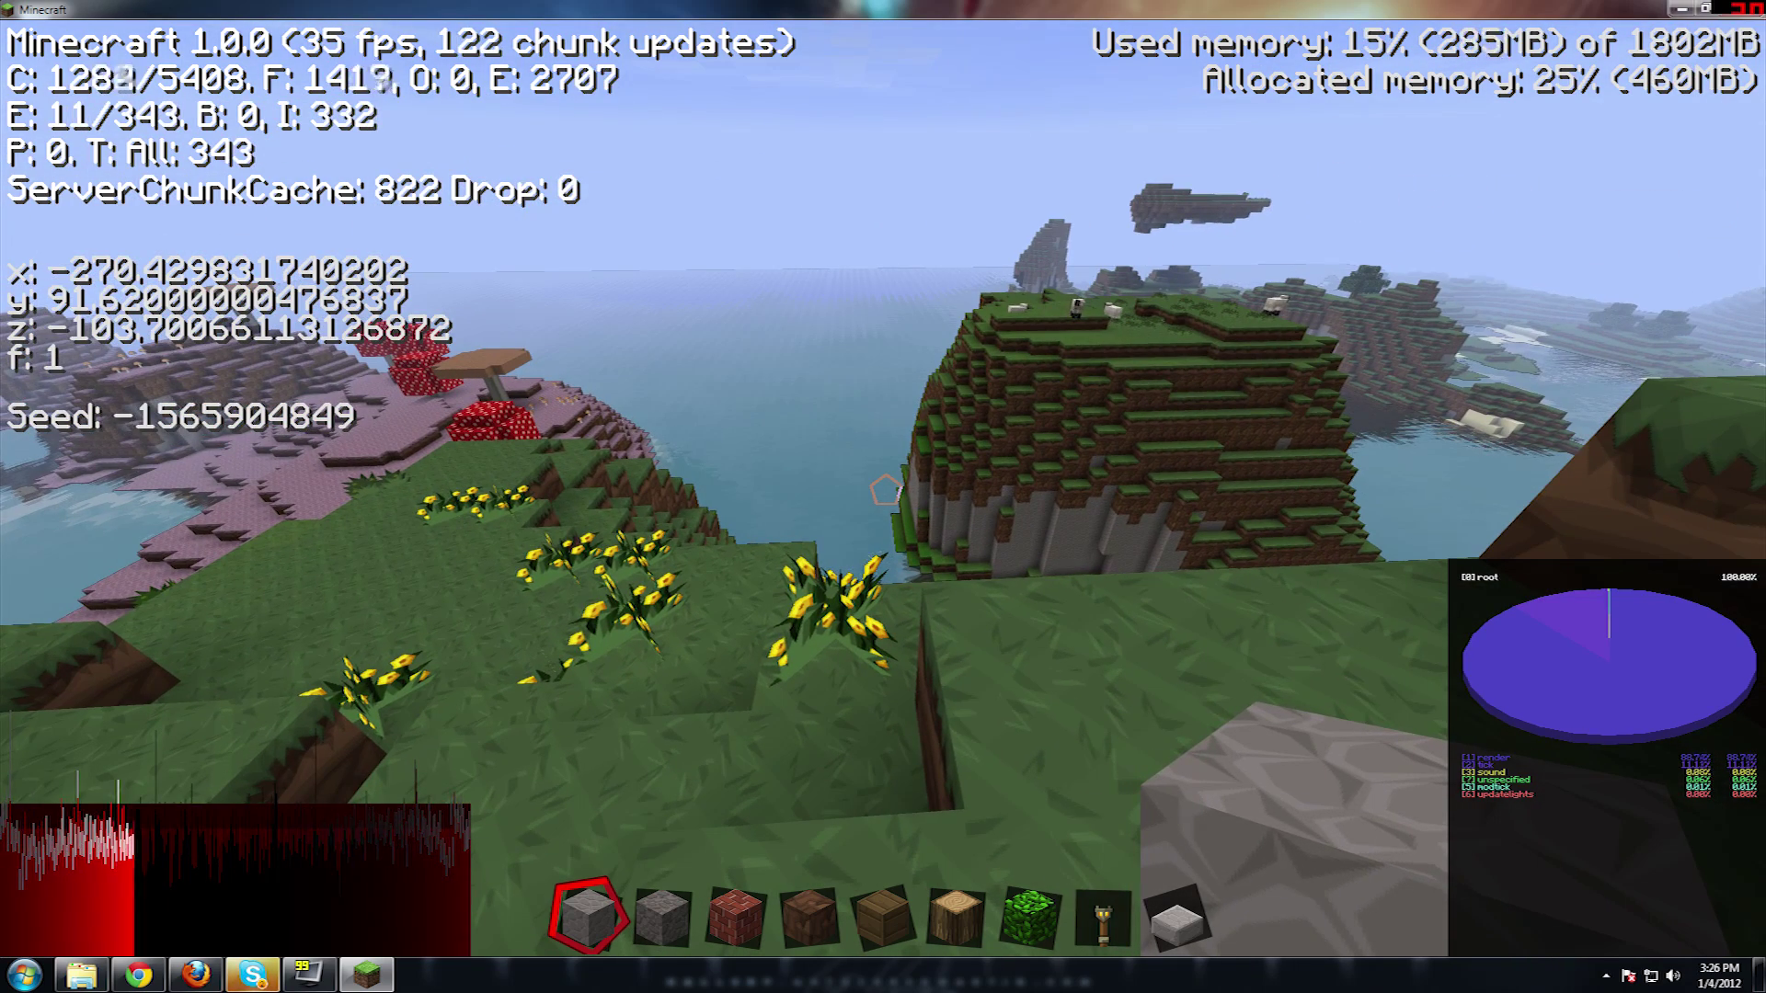
# Step: Save and quit the Minecon world to the title screen, and quit the game
pyautogui.press('Escape')
pyautogui.click(920, 670)
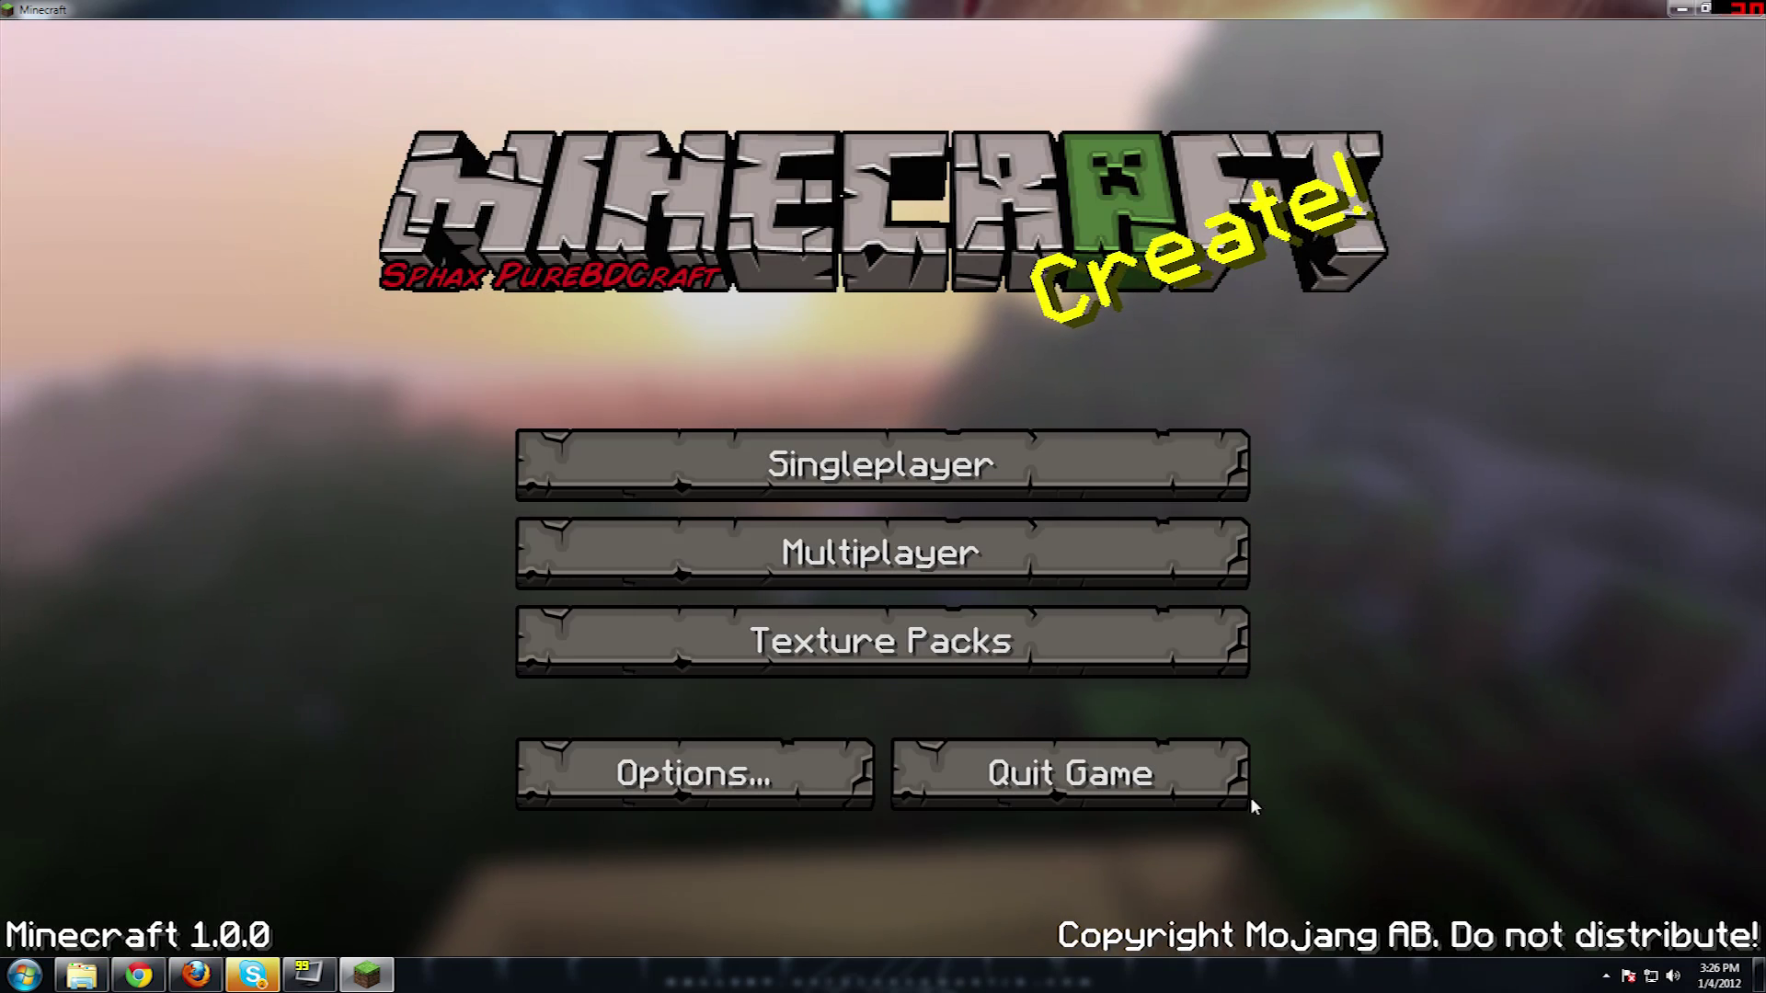
pyautogui.click(1048, 778)
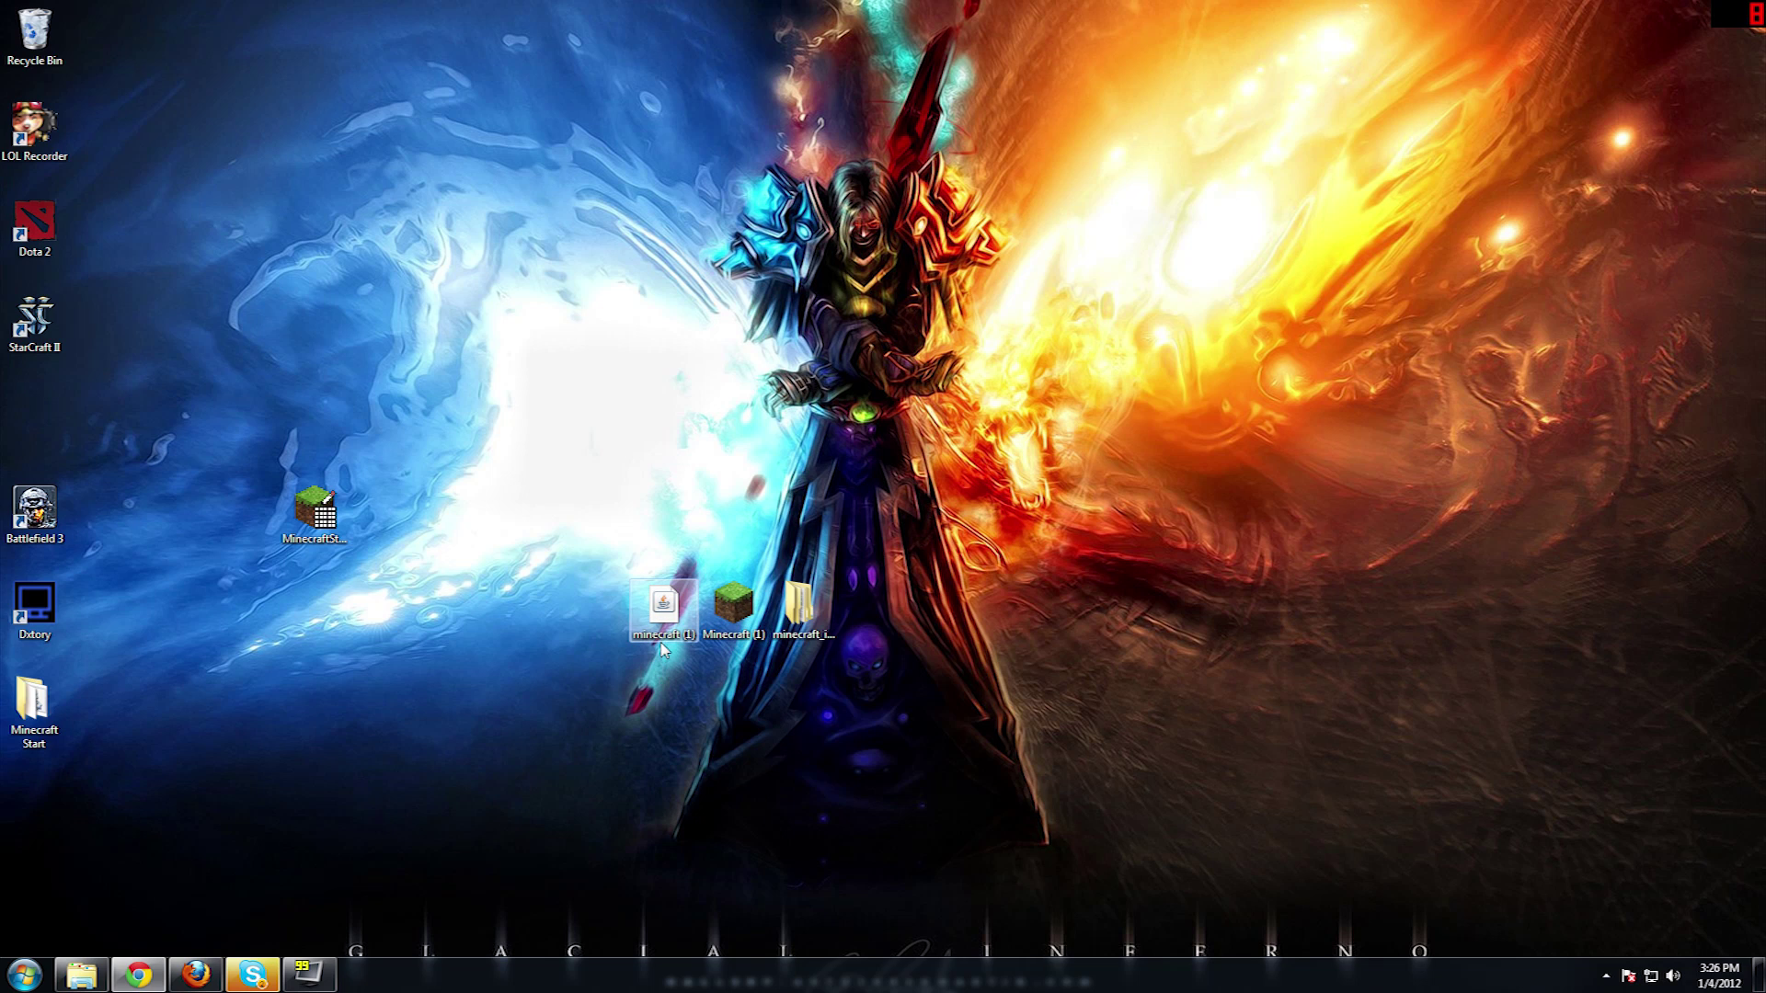
# Step: Move the Minecraft icon folder aside, and create a shortcut to the minecraft (1) jar file beside the other desktop icons
pyautogui.moveTo(799, 608); pyautogui.dragTo(876, 552)
pyautogui.click(665, 614)
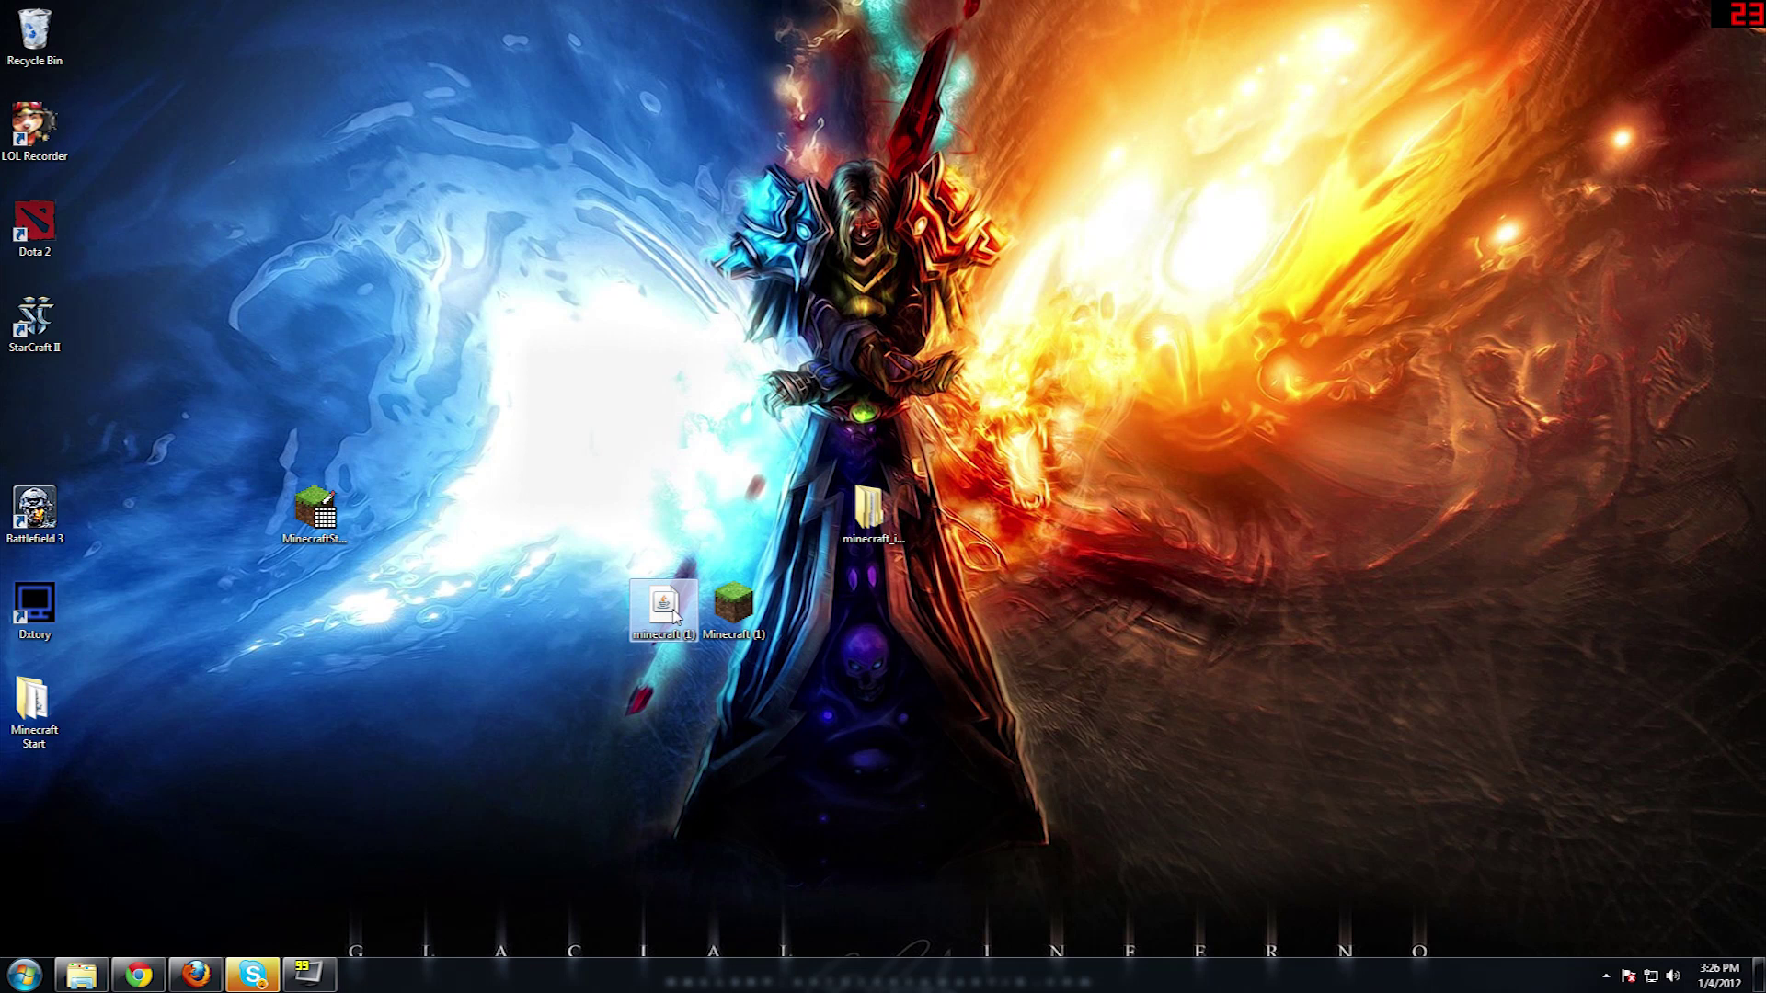
pyautogui.rightClick(674, 614)
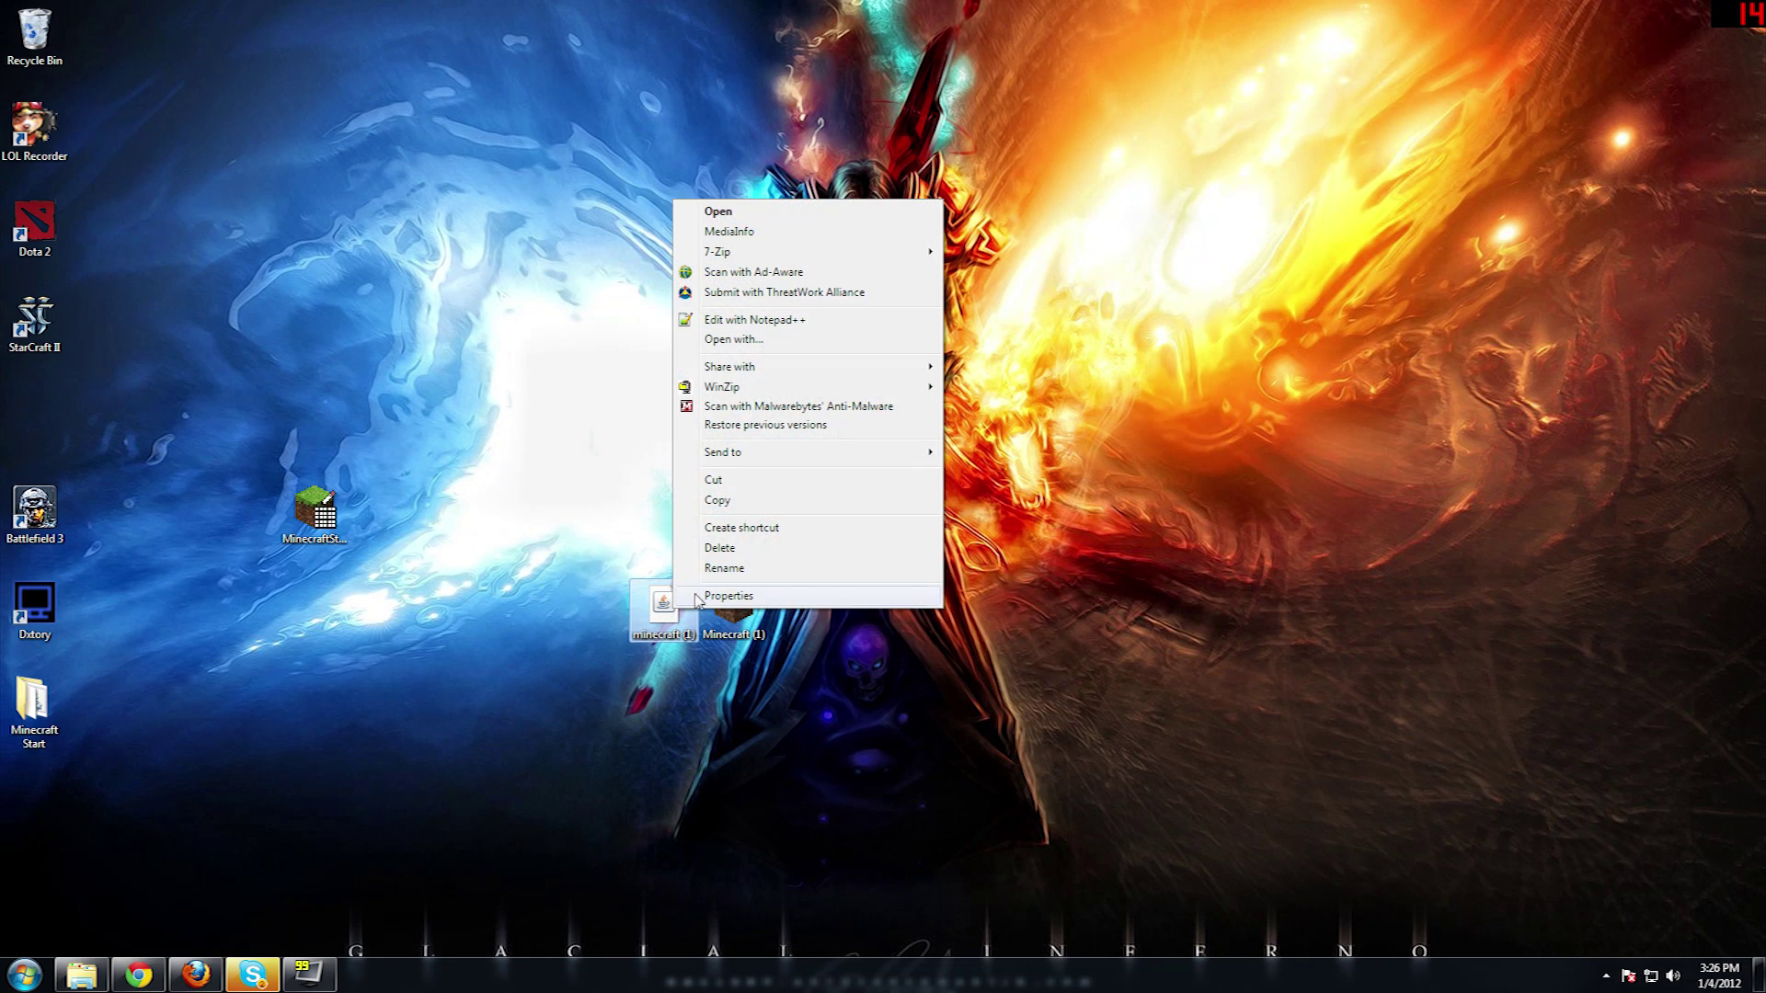
pyautogui.click(758, 529)
pyautogui.moveTo(28, 433); pyautogui.dragTo(913, 672)
# Step: View the Minecraft icon file in the icon folder's Minecraft\Windows subfolder, and close the window
pyautogui.doubleClick(869, 511)
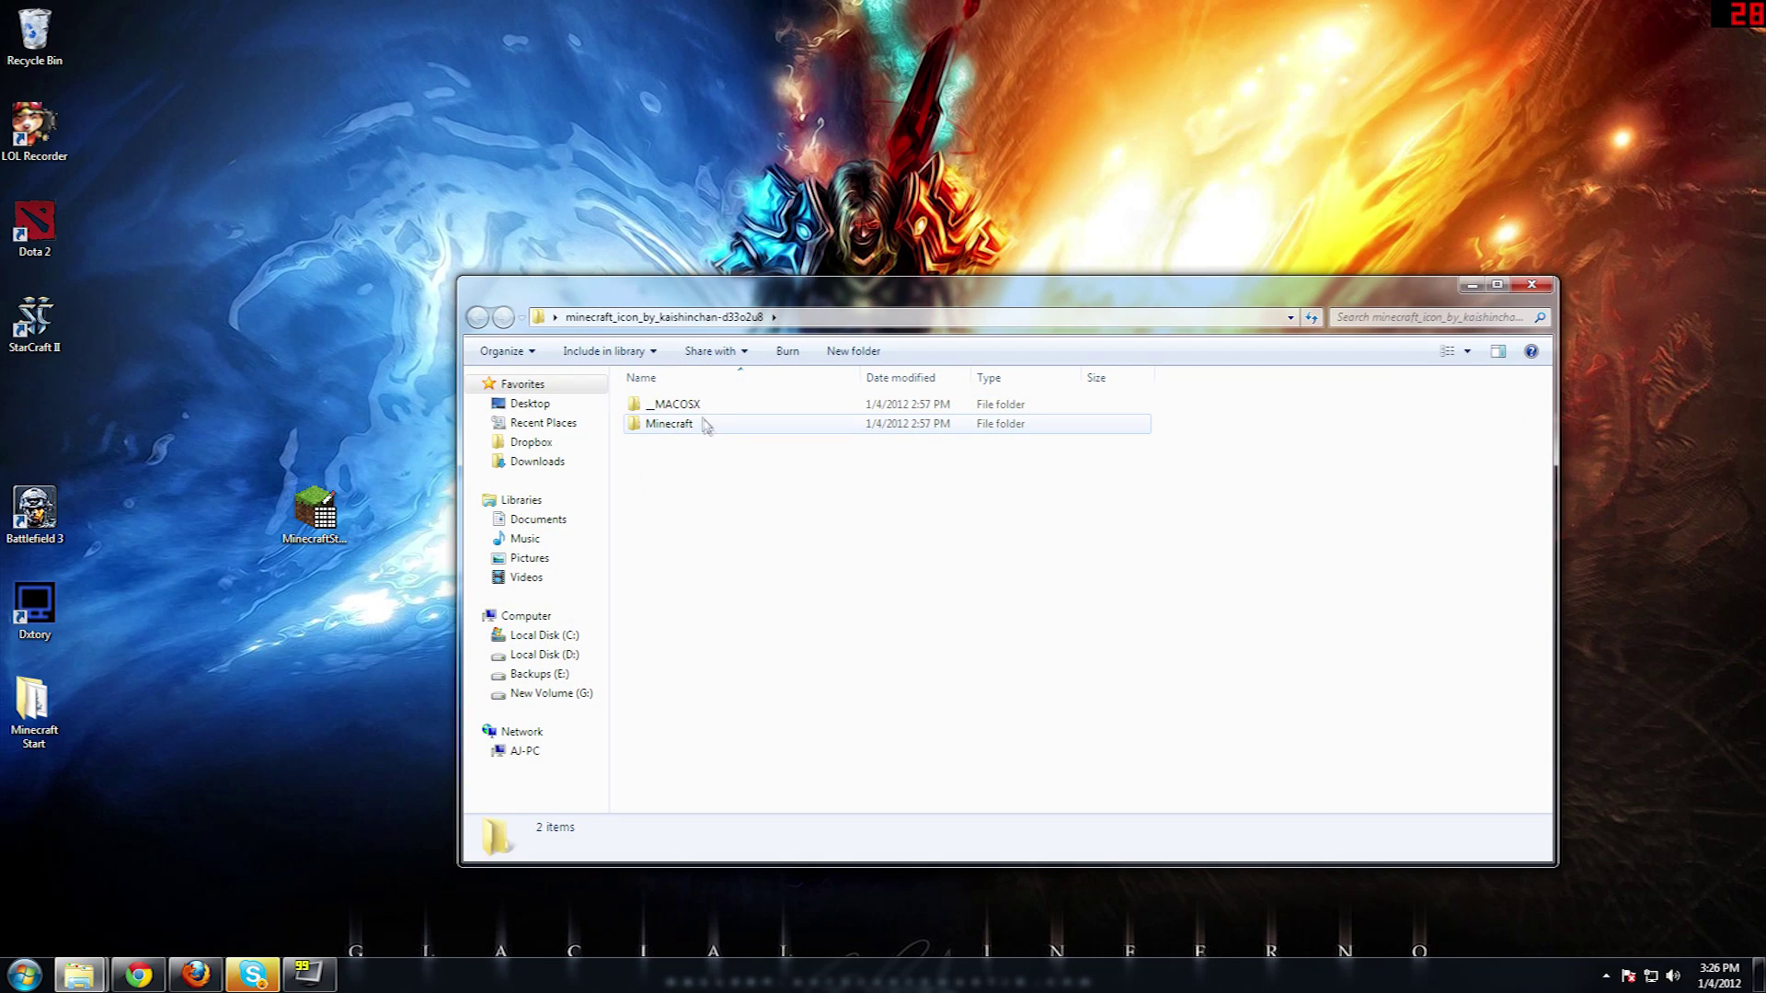
pyautogui.doubleClick(706, 425)
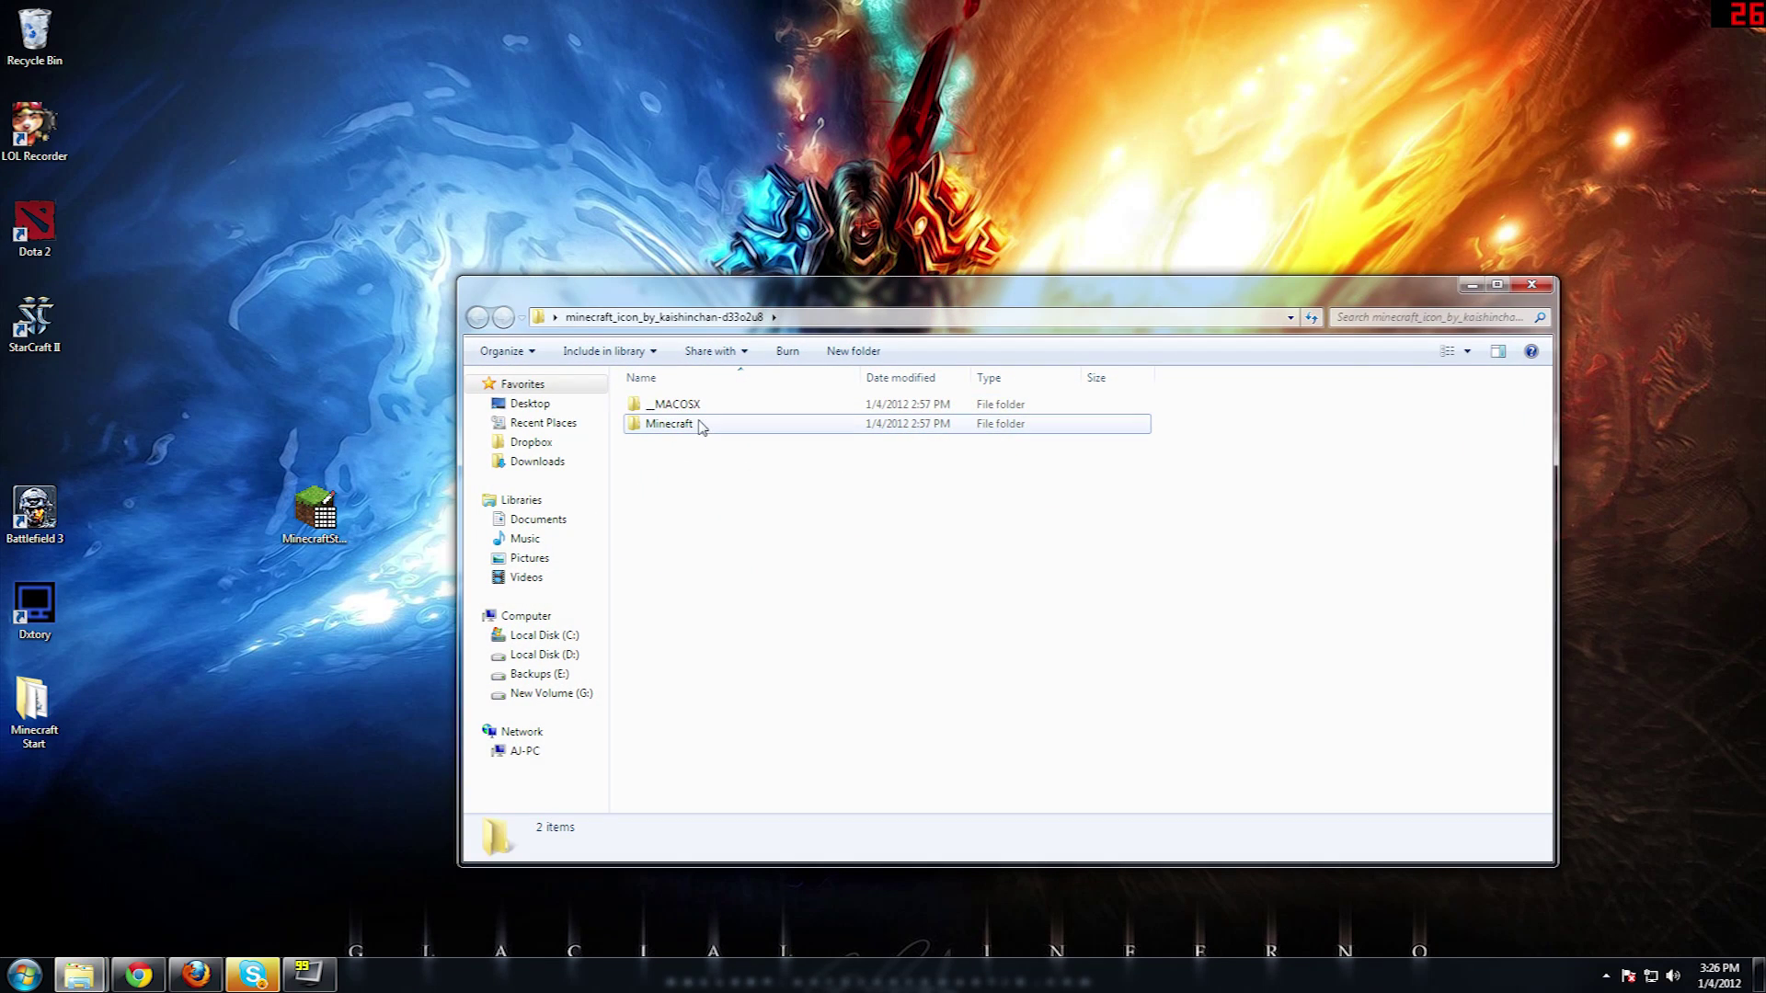
pyautogui.doubleClick(684, 444)
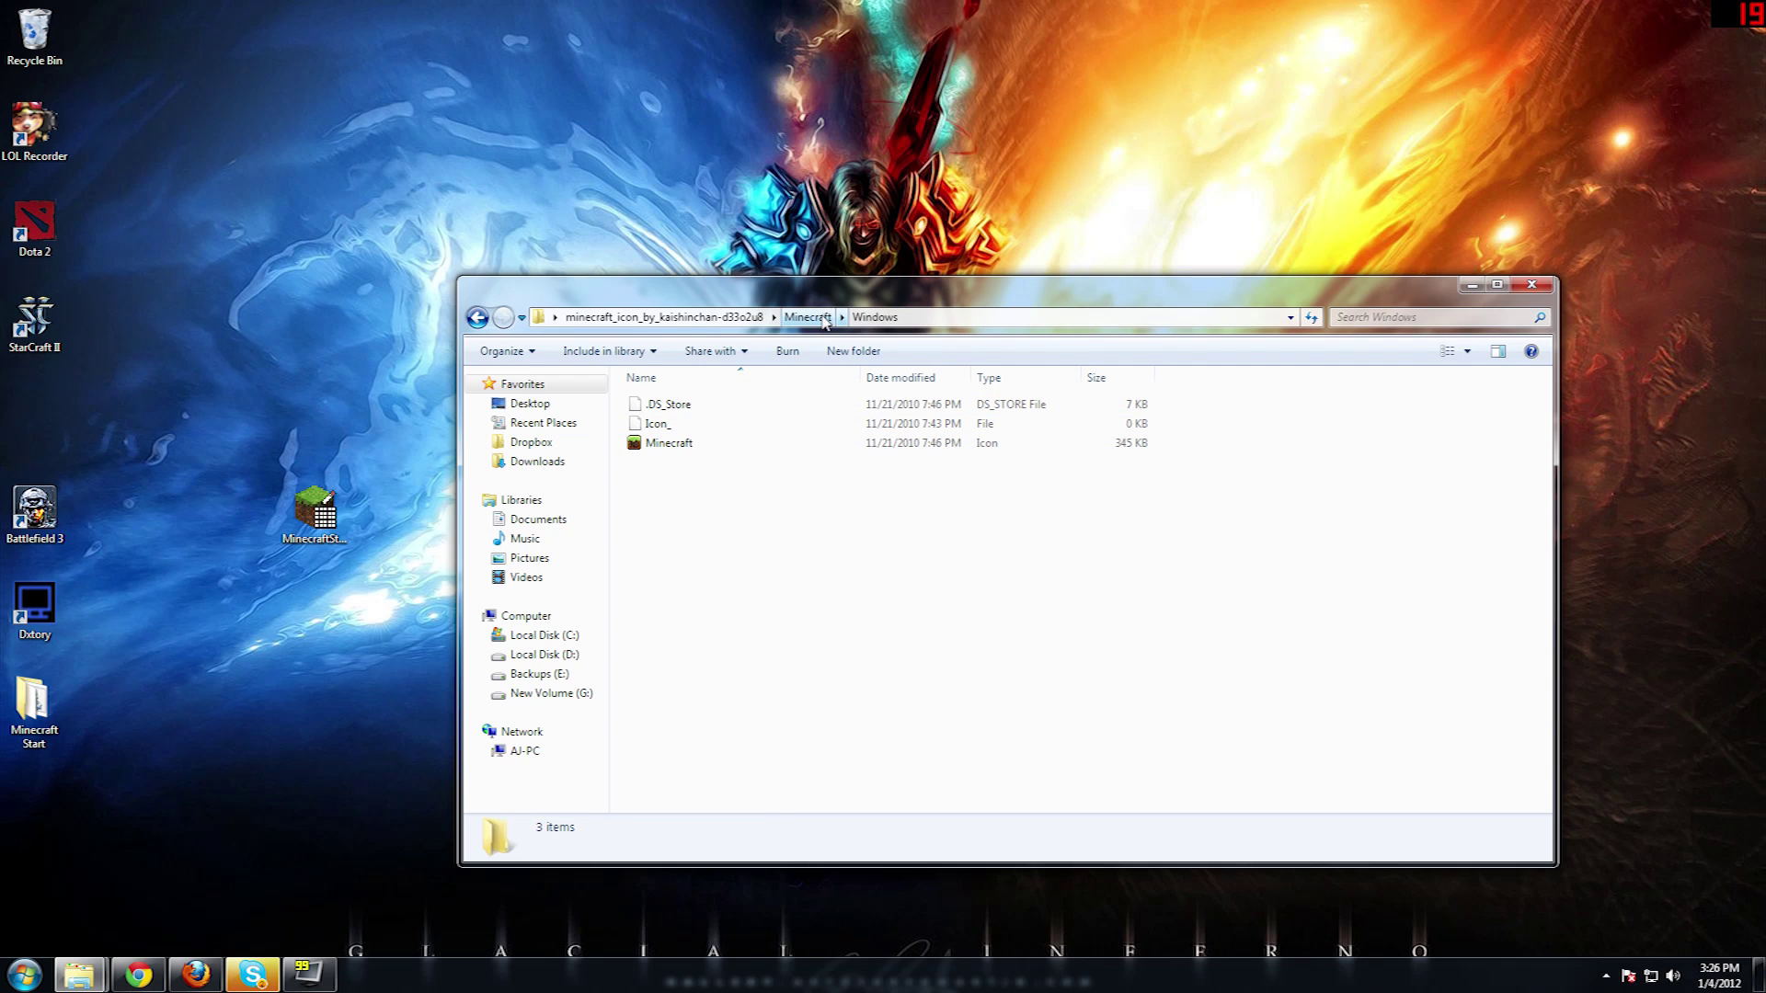
pyautogui.moveTo(822, 302); pyautogui.dragTo(598, 116)
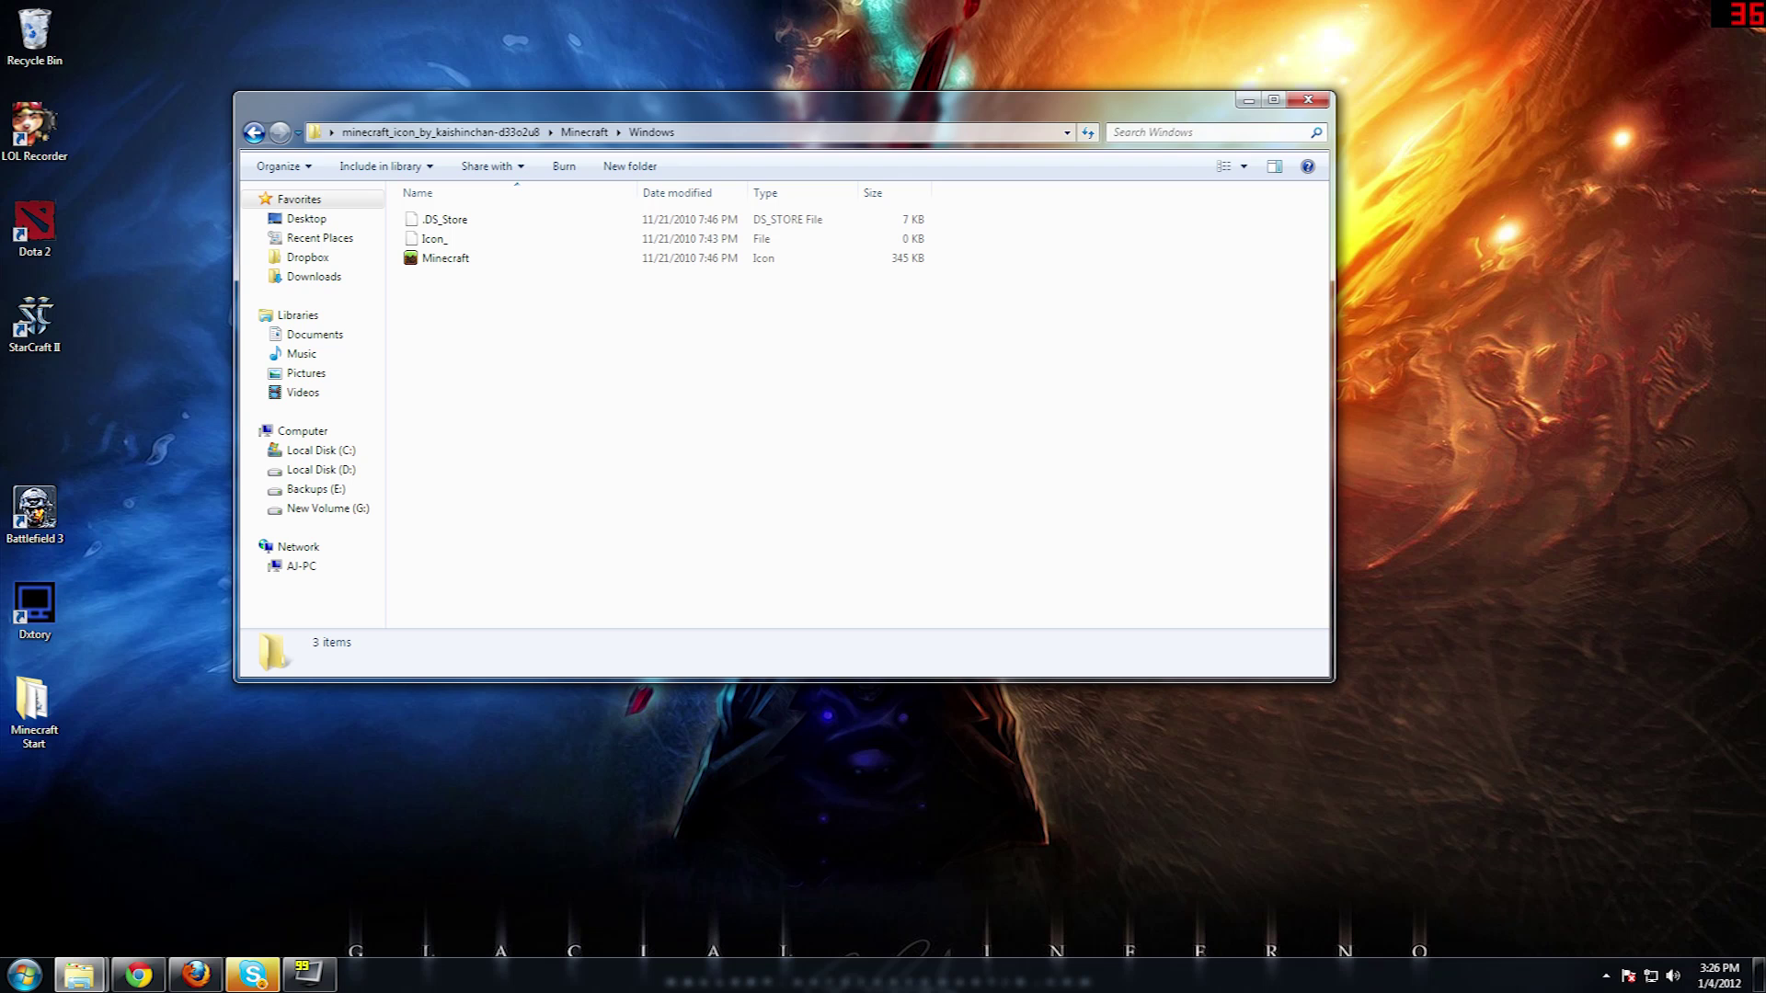
pyautogui.click(1308, 99)
# Step: Change the icon of the minecraft (1) shortcut to C:\Minecraft Start\Minecraft.ico
pyautogui.rightClick(958, 633)
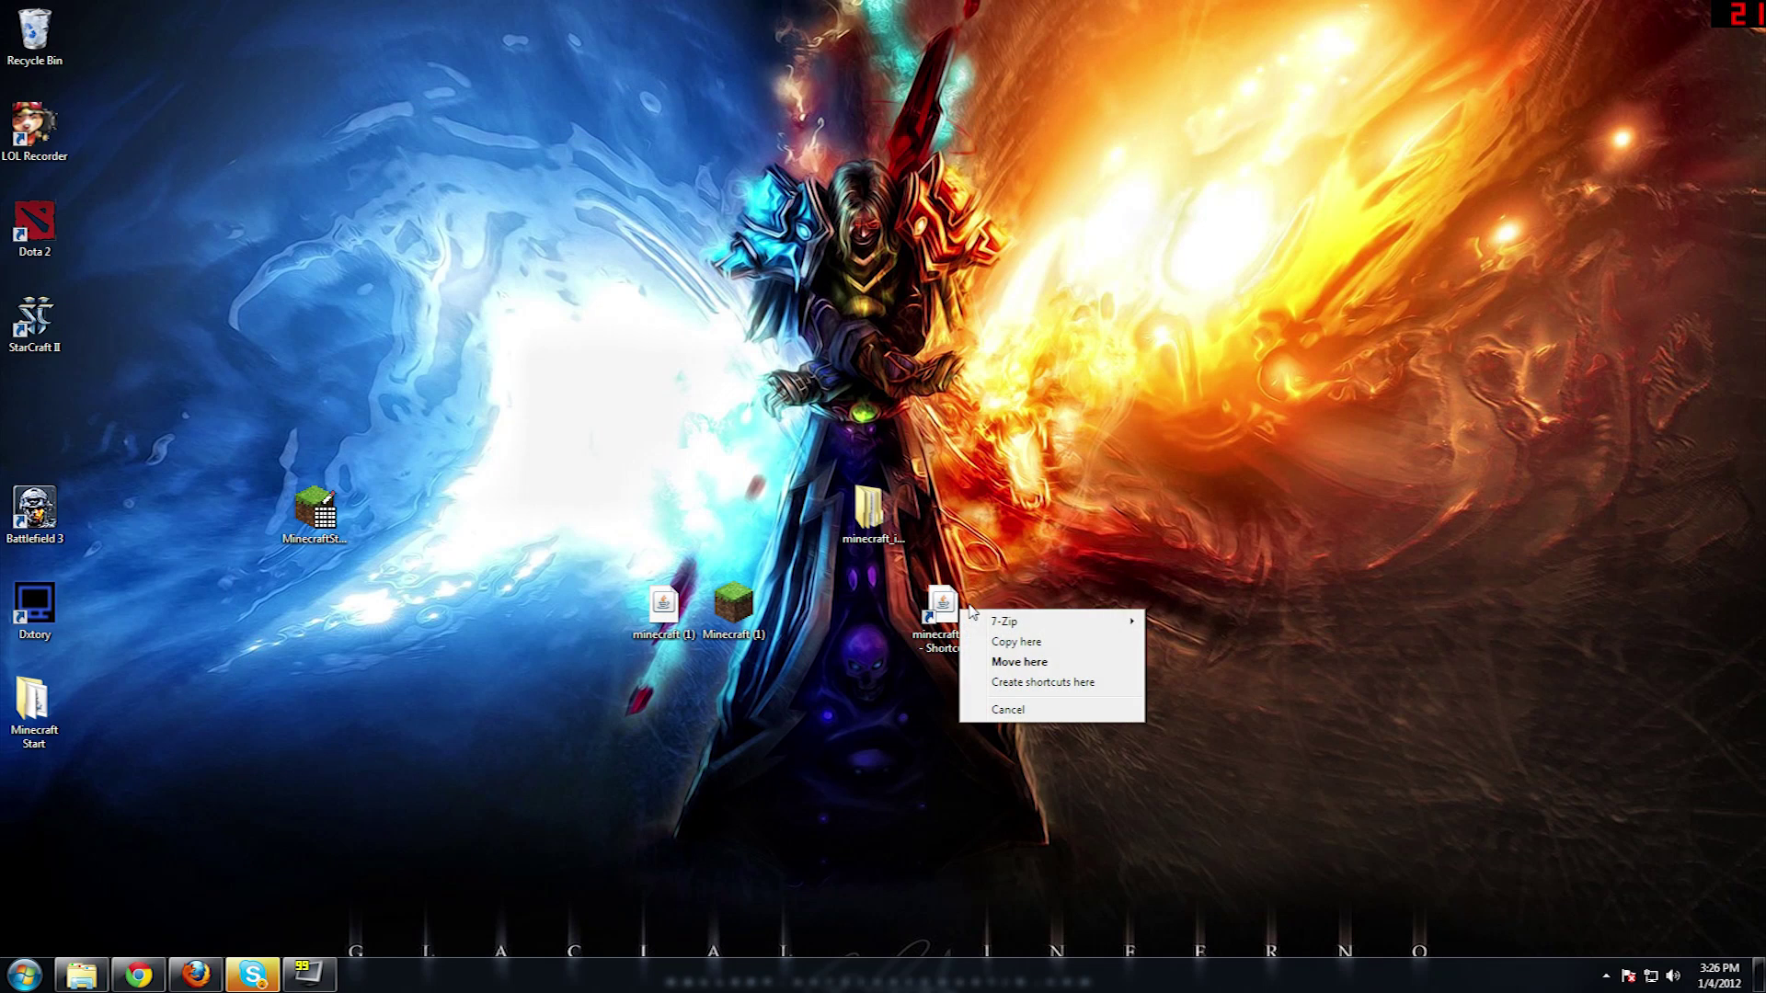
pyautogui.click(952, 624)
pyautogui.rightClick(950, 621)
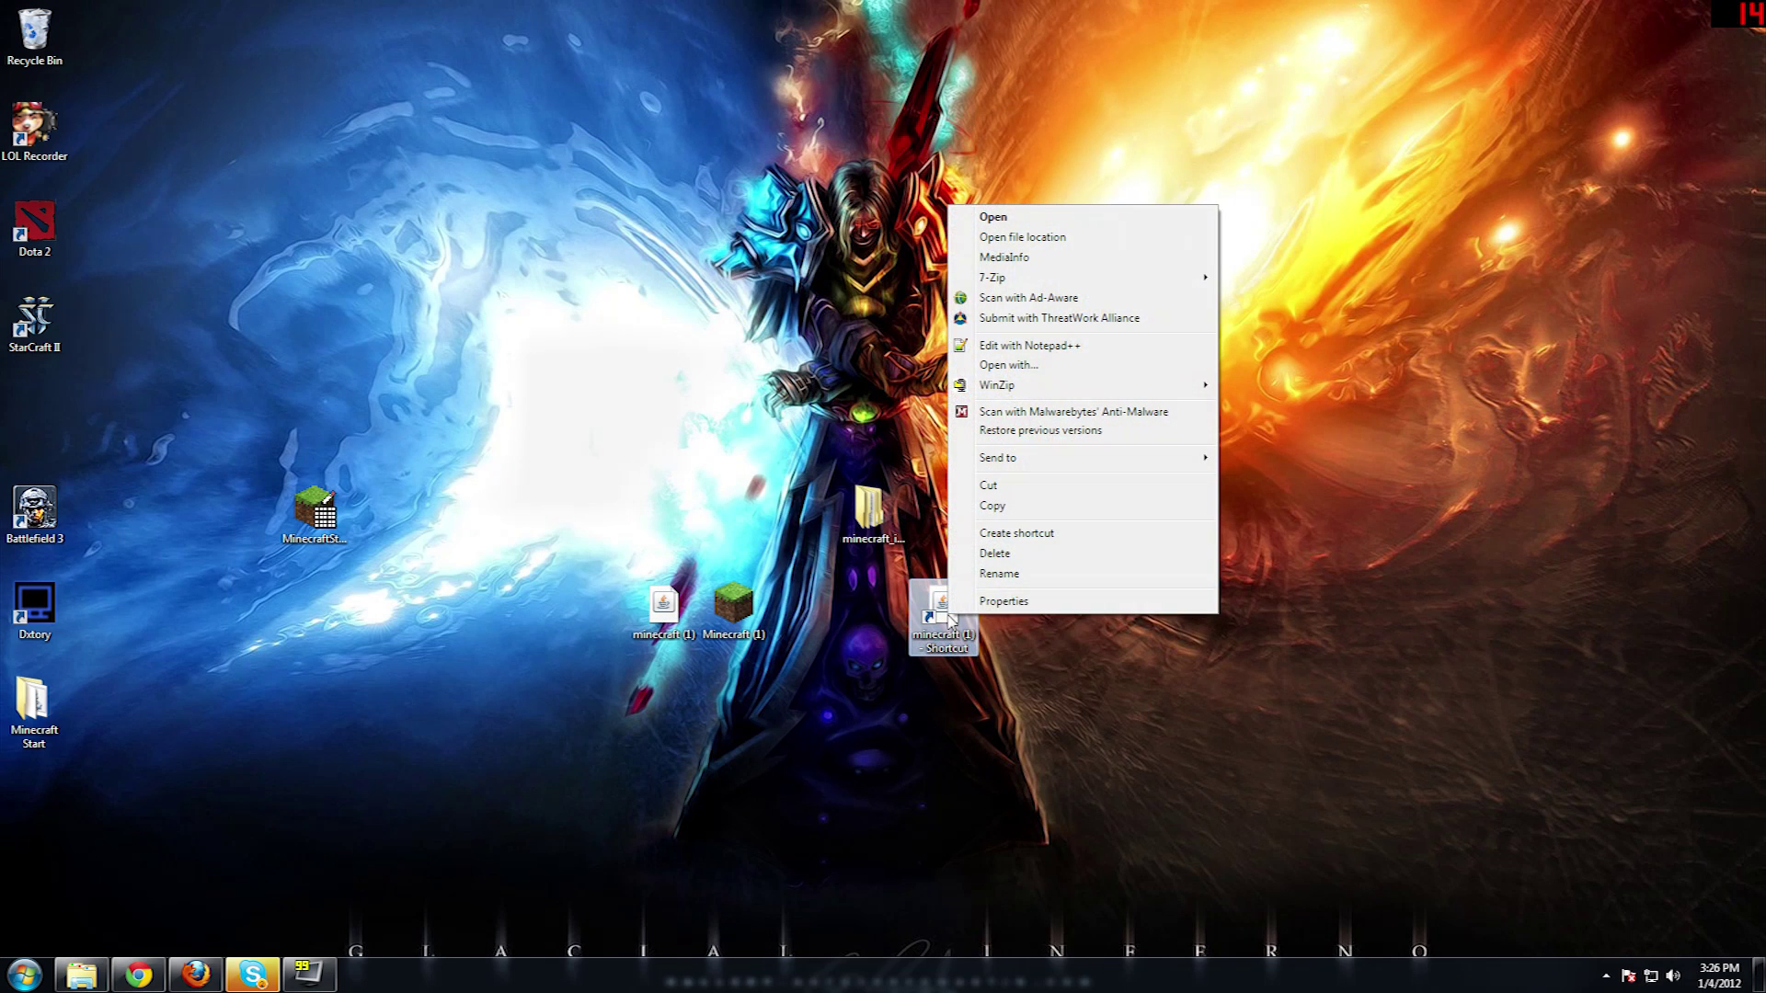
pyautogui.click(1024, 602)
pyautogui.click(1134, 798)
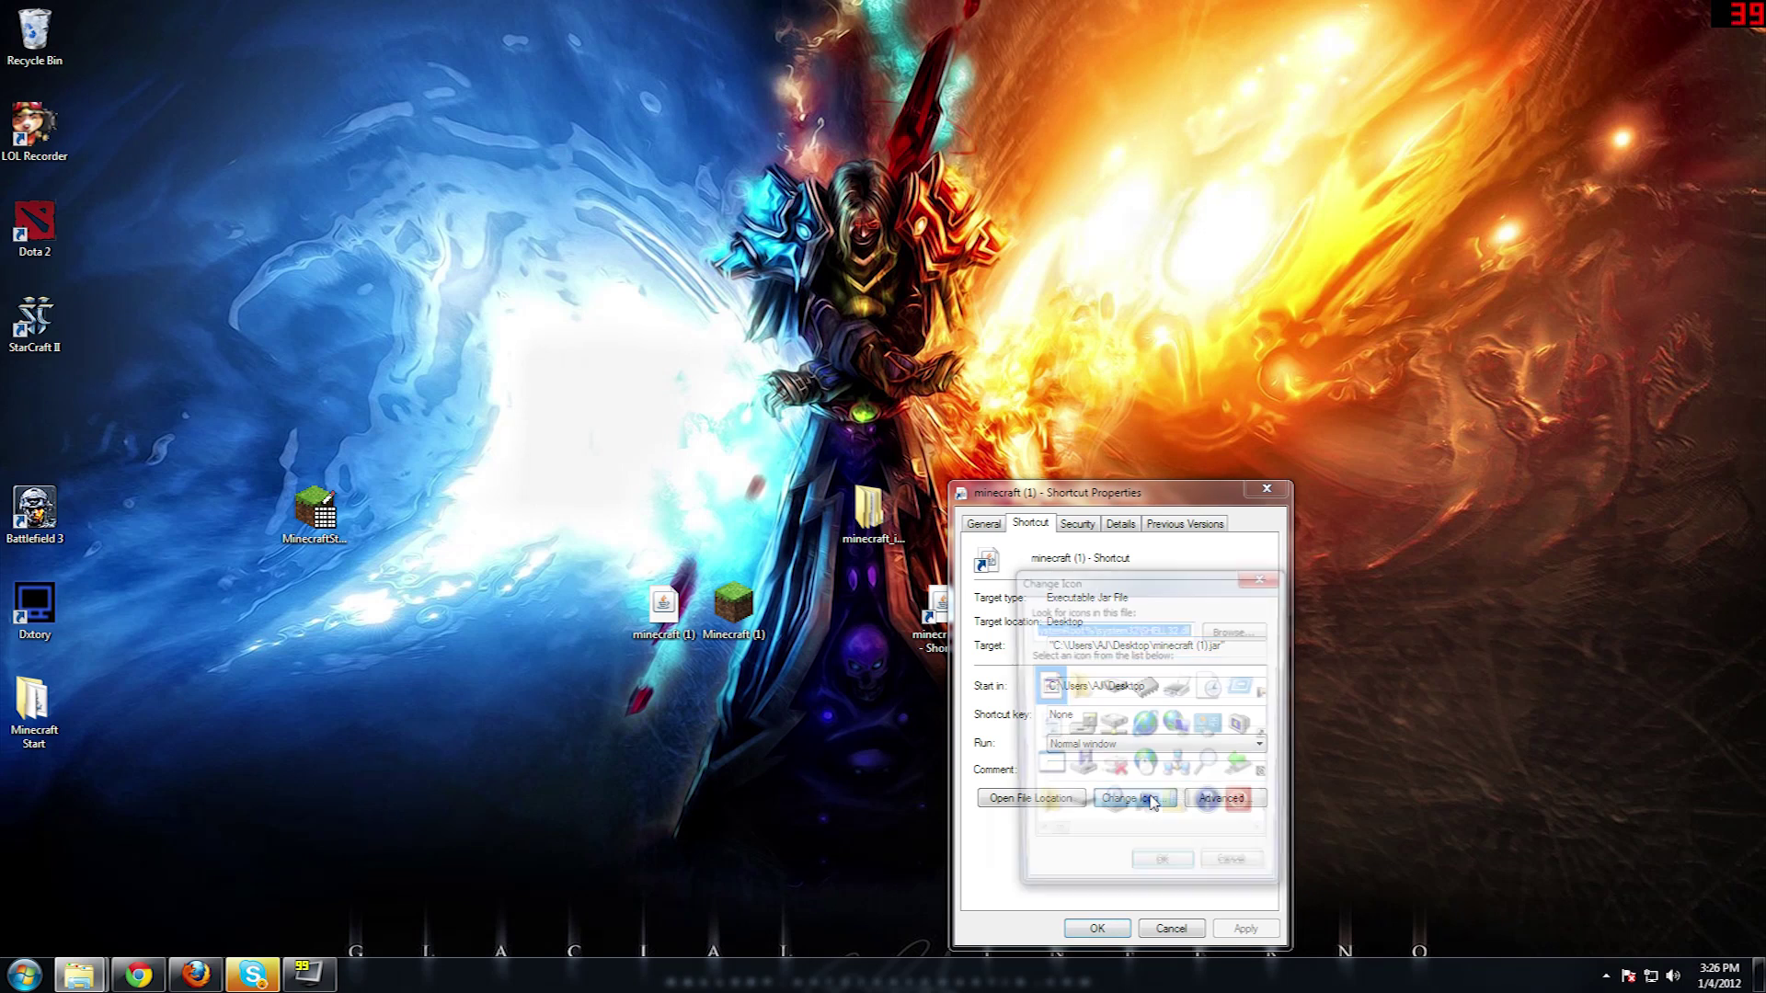
pyautogui.click(1237, 631)
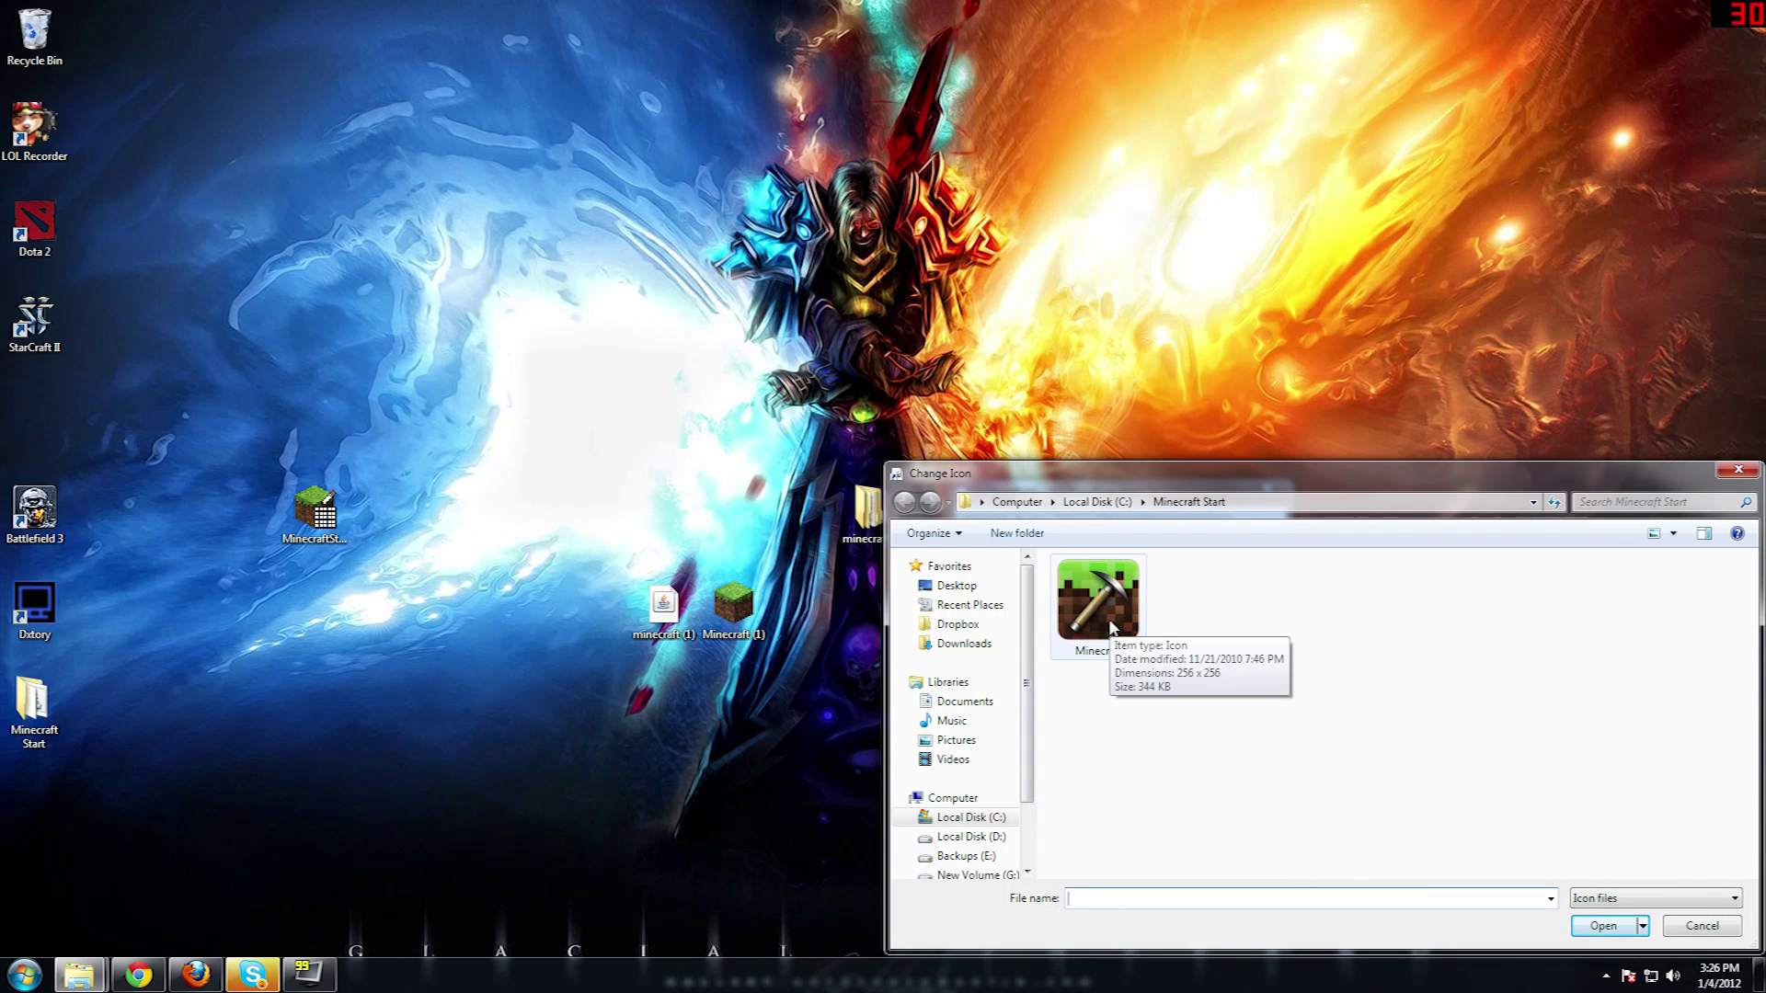
pyautogui.doubleClick(1107, 618)
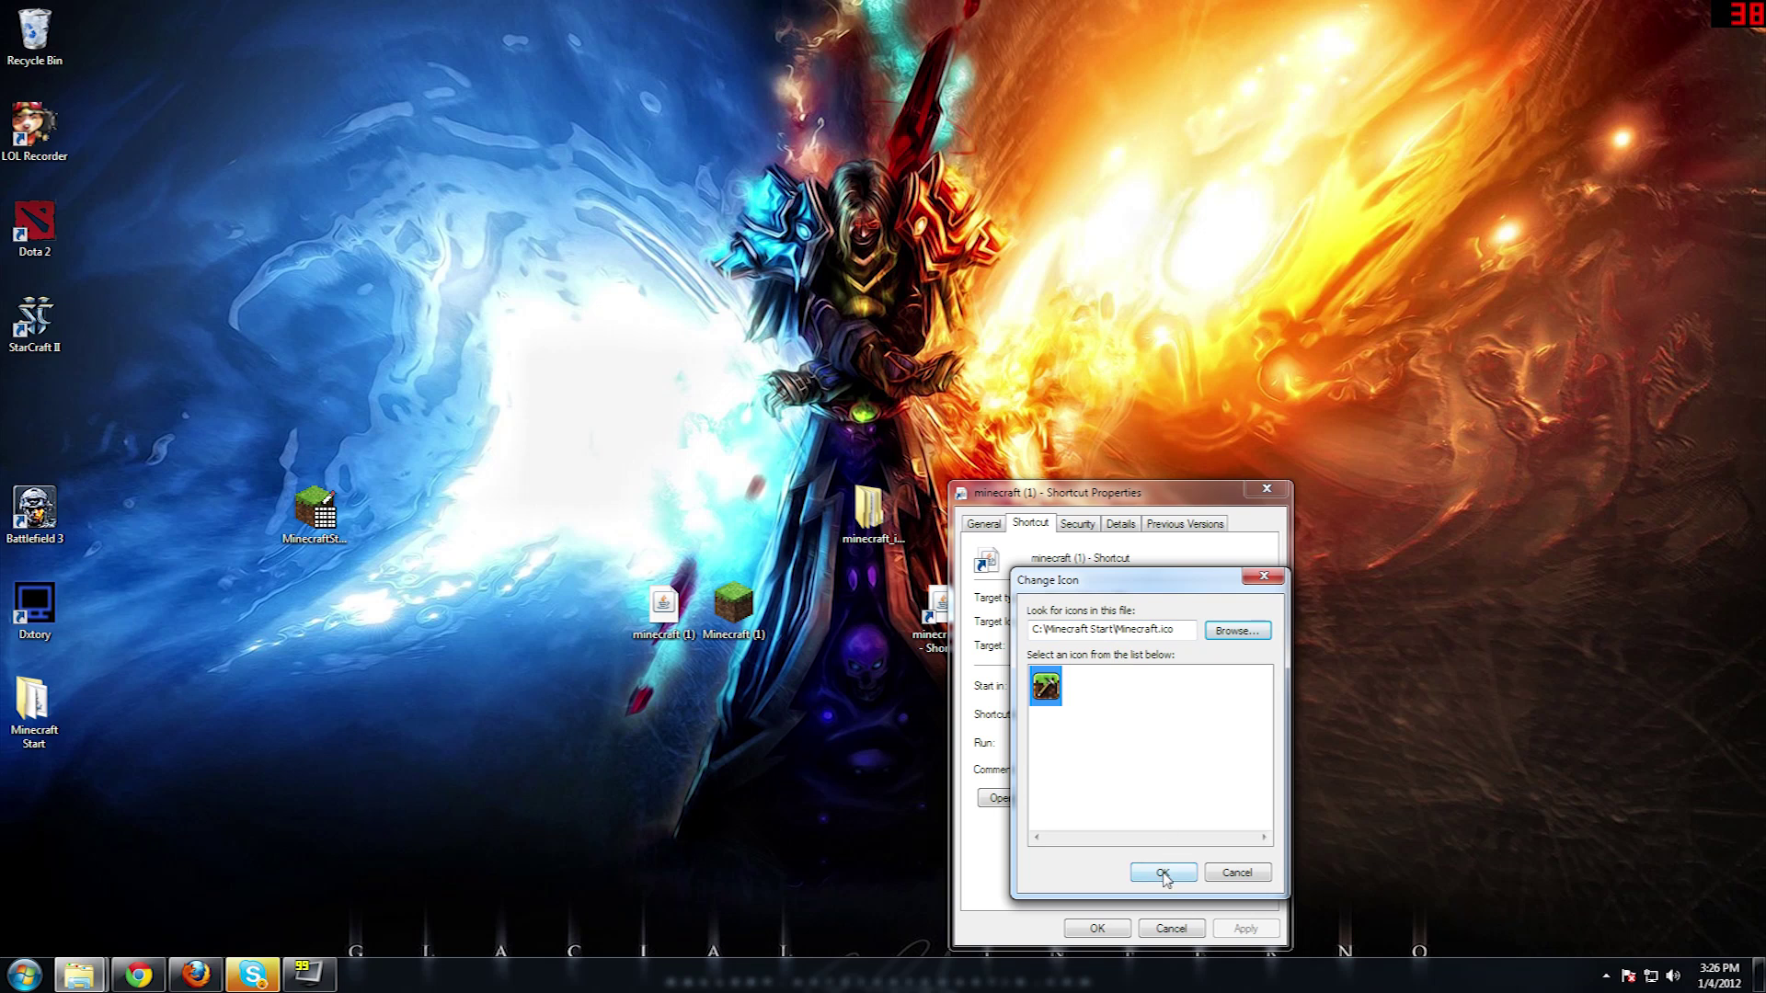
pyautogui.click(1163, 874)
pyautogui.click(1097, 928)
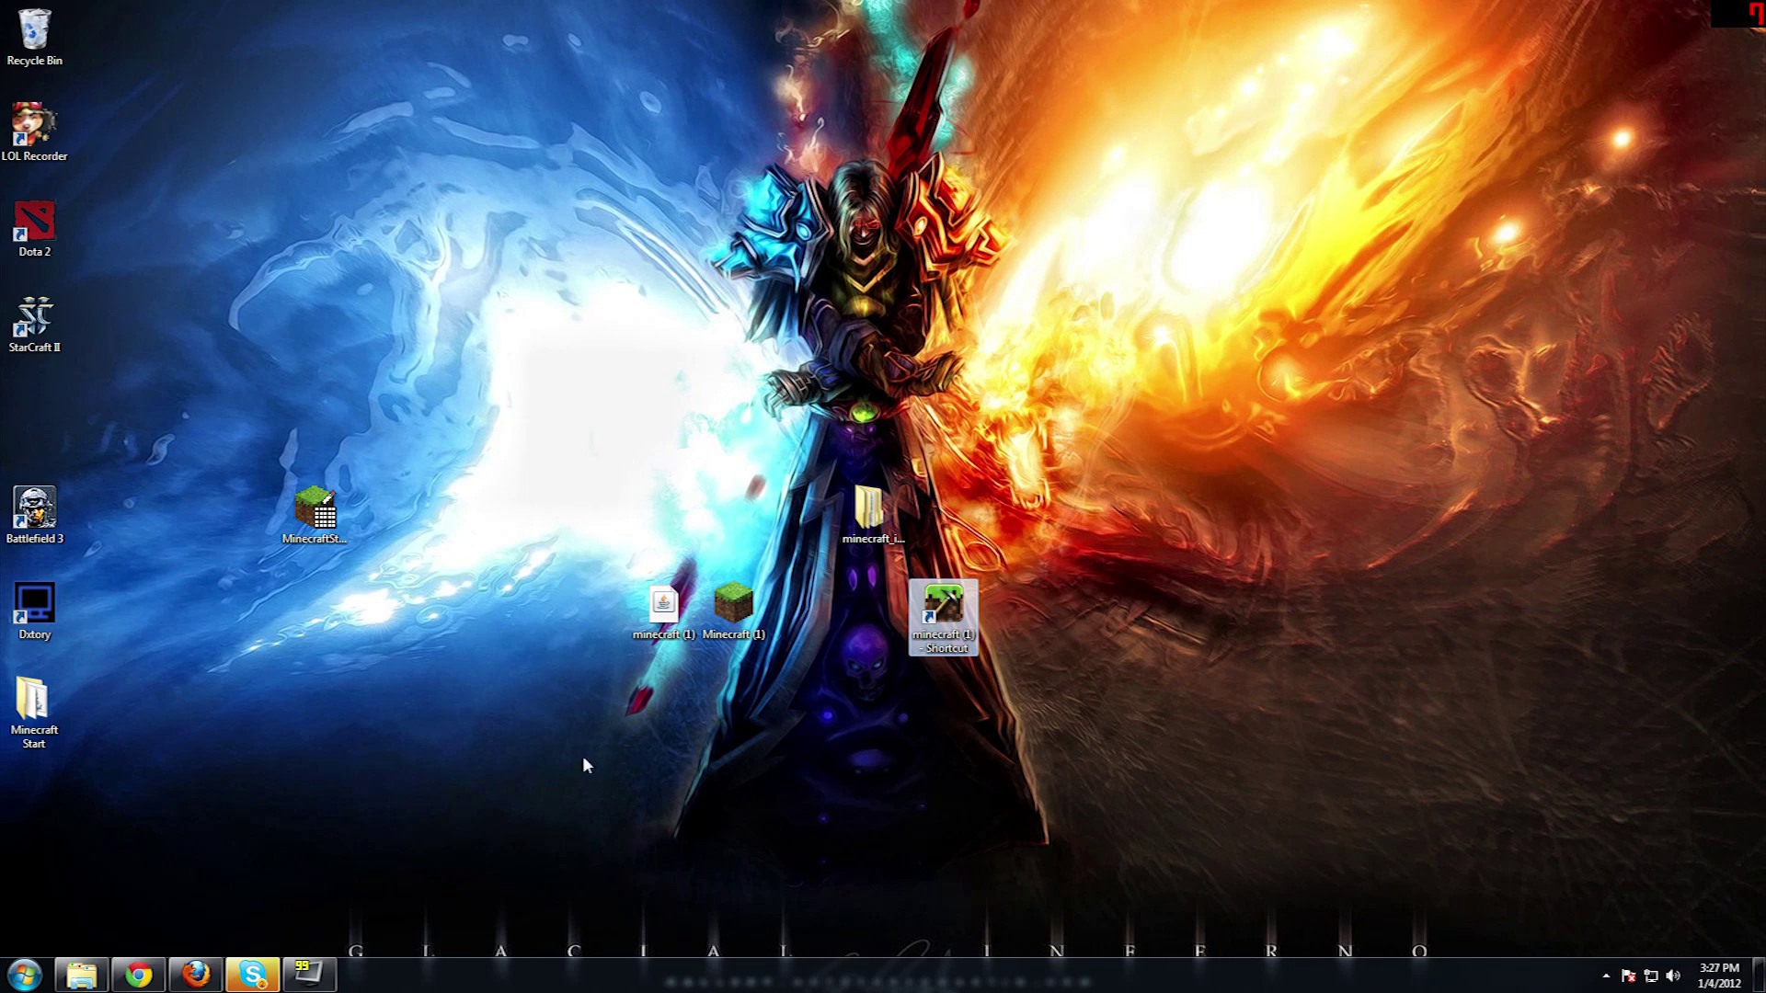
pyautogui.click(24, 975)
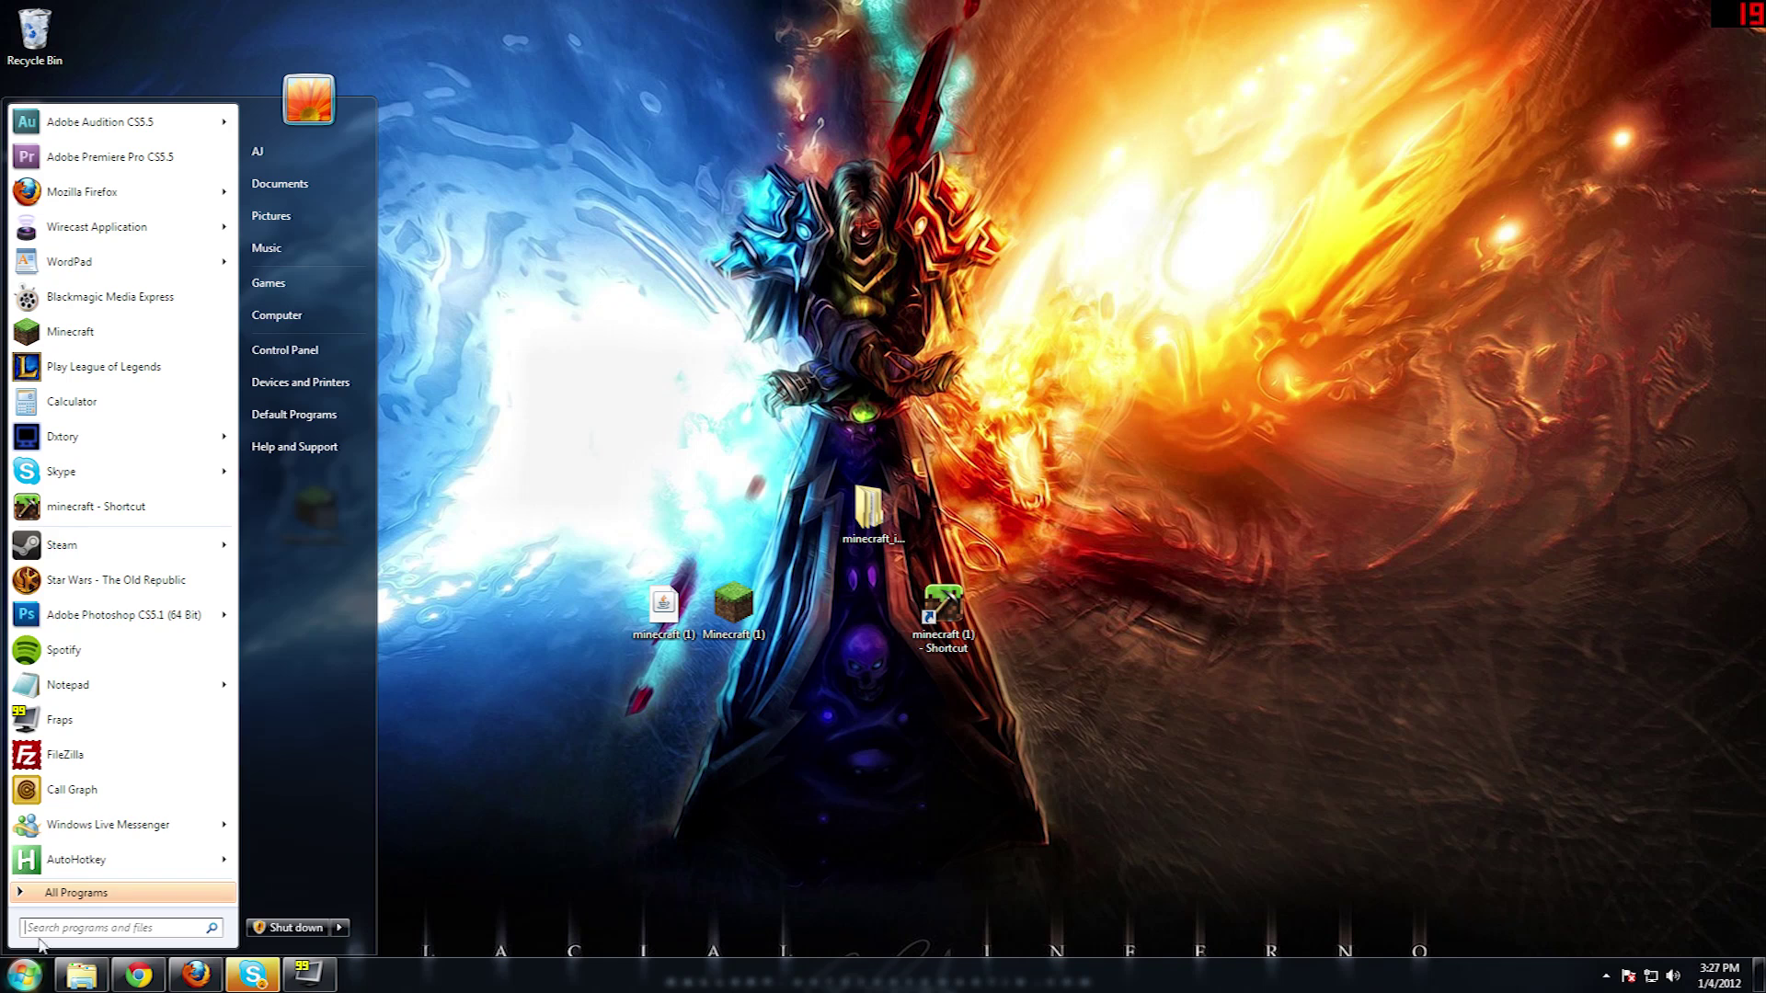
pyautogui.click(962, 526)
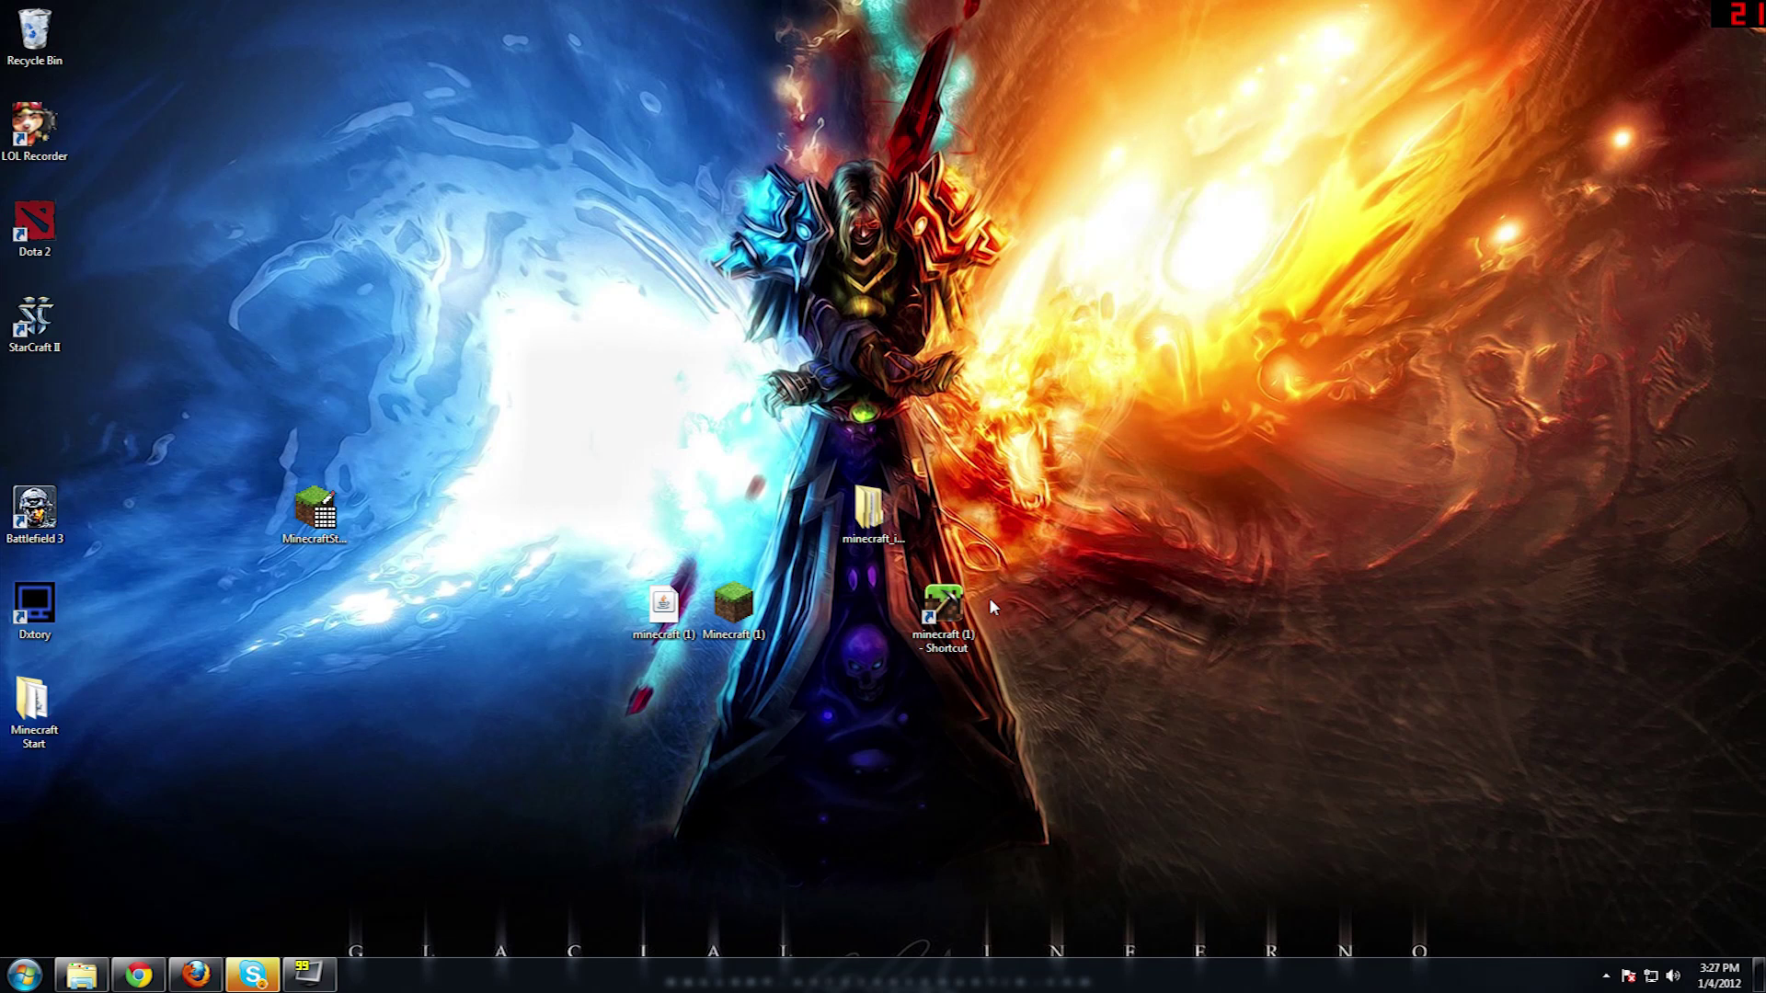